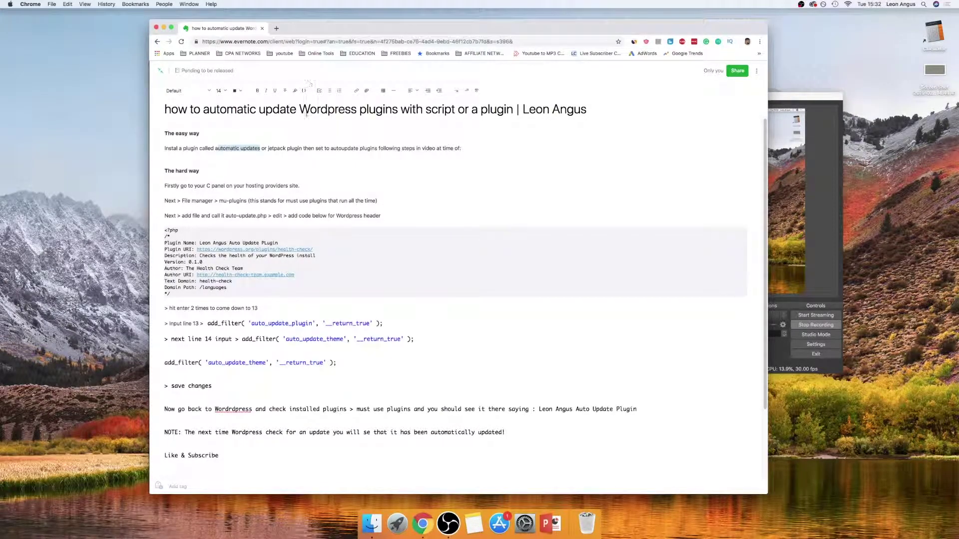
- Highlight the first hard-way instructions in the note and minimise the OBS window
{"action": "left_click_drag", "start_coordinate": [172, 186], "coordinate": [377, 205]}
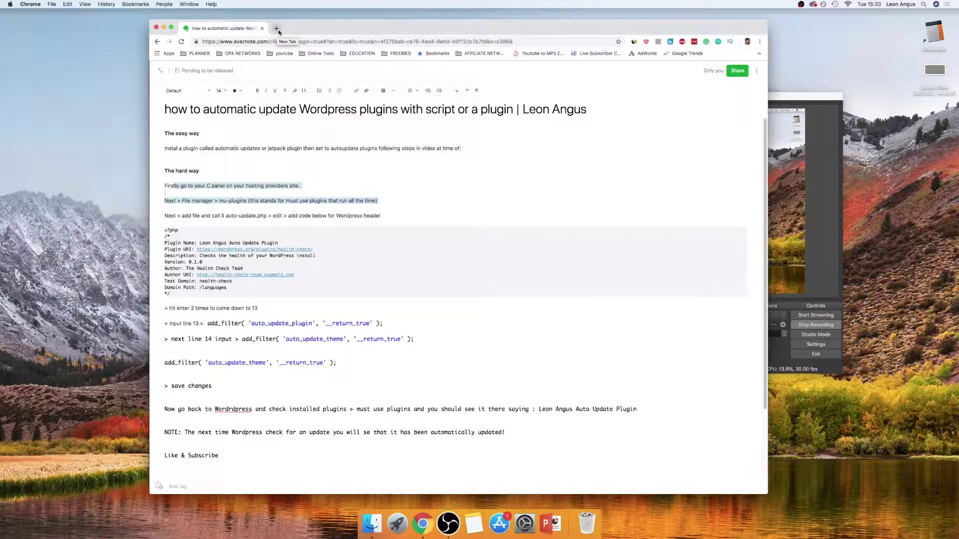
{"action": "left_click", "coordinate": [812, 139]}
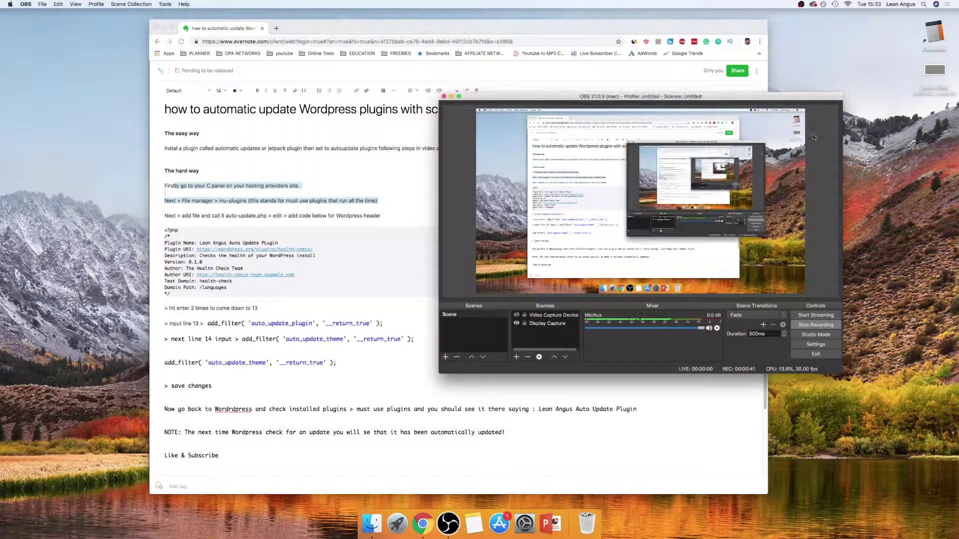
{"action": "left_click", "coordinate": [451, 95]}
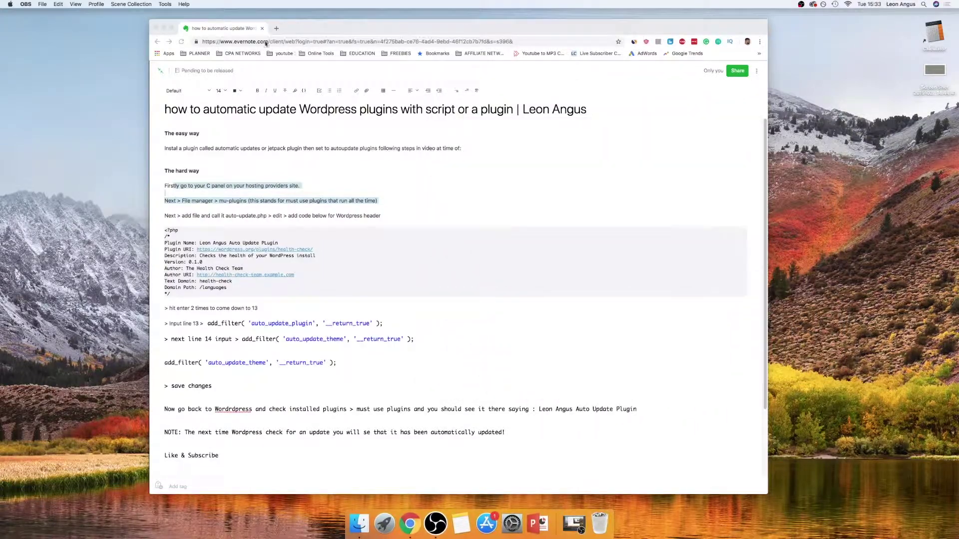
- Open a new browser tab and review the note's hard-way instructions on the C panel, File manager and mu-plugins
{"action": "left_click", "coordinate": [276, 29]}
{"action": "left_click", "coordinate": [249, 31]}
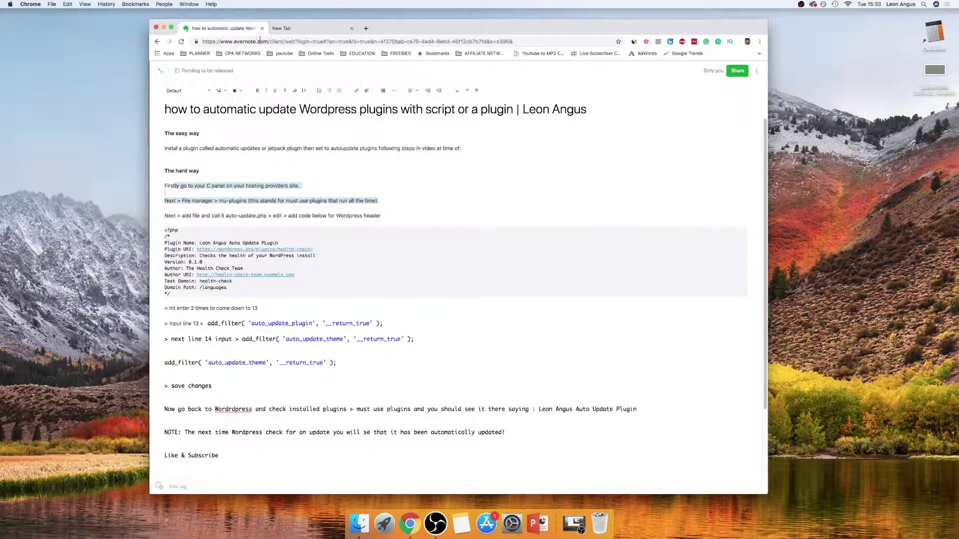
{"action": "left_click", "coordinate": [247, 165]}
{"action": "left_click_drag", "start_coordinate": [193, 185], "coordinate": [287, 187]}
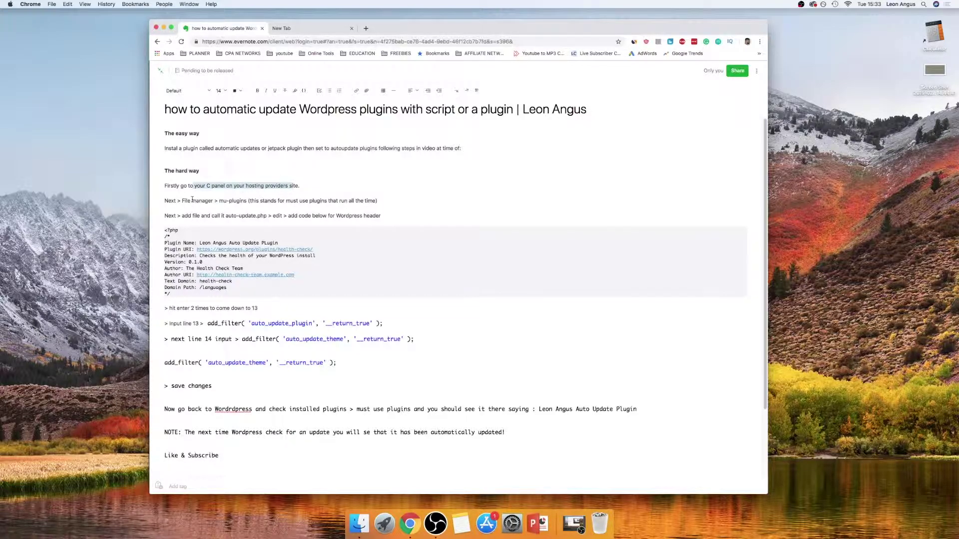
{"action": "left_click_drag", "start_coordinate": [181, 201], "coordinate": [377, 202]}
{"action": "left_click_drag", "start_coordinate": [218, 201], "coordinate": [251, 201]}
- Open the WordPress dashboard at incometsunami.com/wp-admin/ in the new tab
{"action": "left_click", "coordinate": [309, 29]}
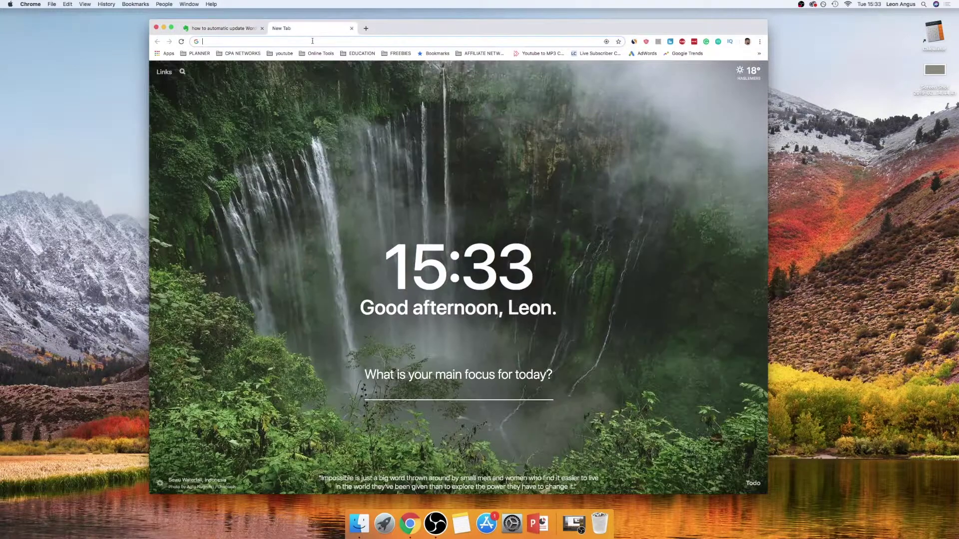
{"action": "type", "text": "ins"}
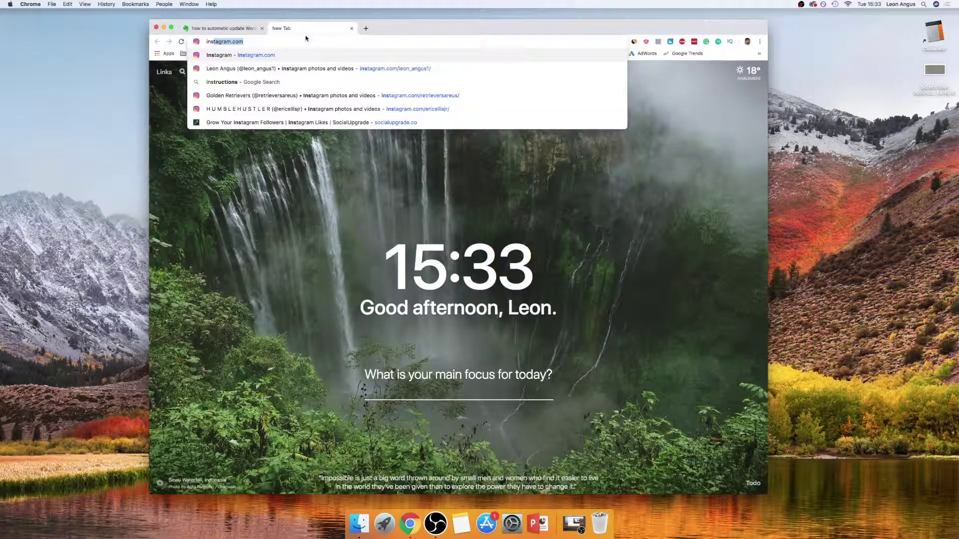
{"action": "key", "text": "BackSpace"}
{"action": "key", "text": "BackSpace"}
{"action": "type", "text": "c"}
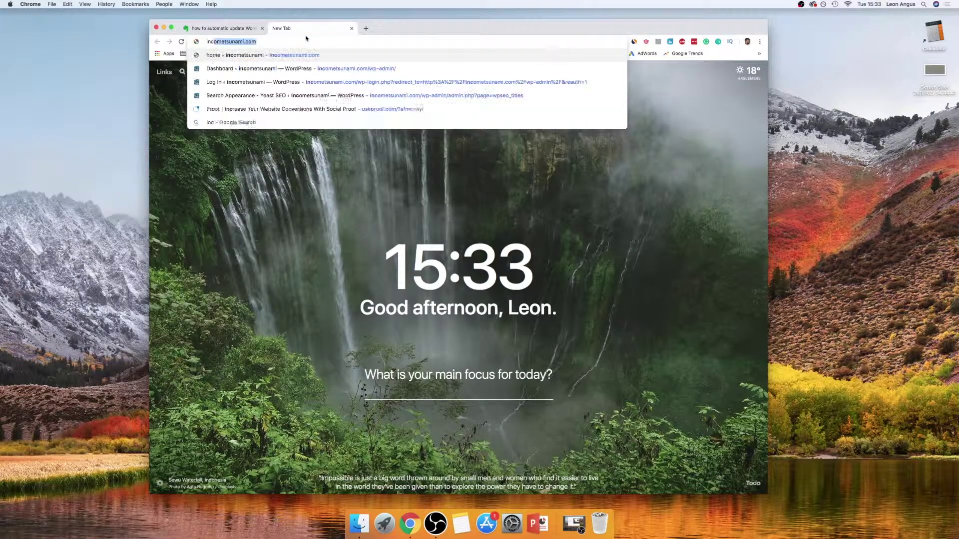
{"action": "key", "text": "Down"}
{"action": "key", "text": "Return"}
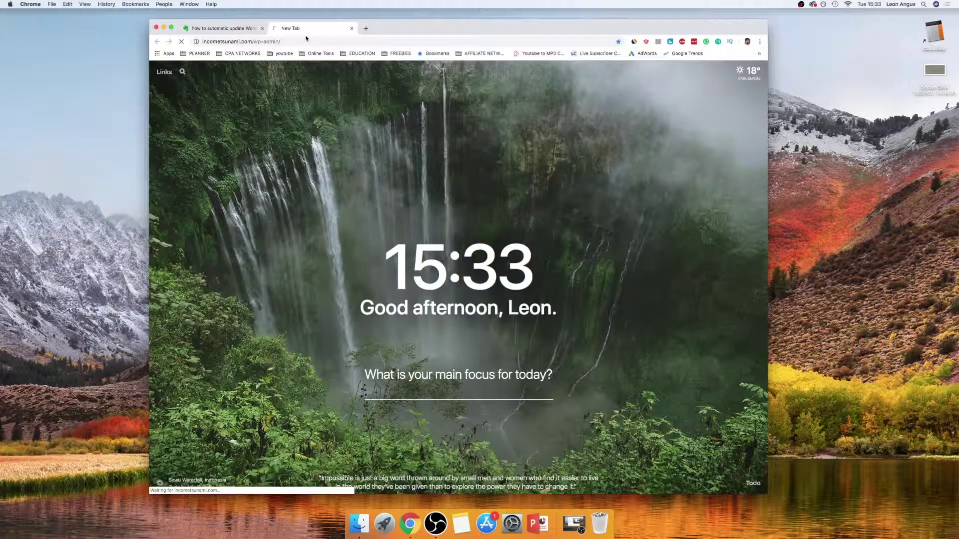
- Open the cPanel login at gator4211.hostgator.com:2083 in another new tab and log in with the prefilled credentials
{"action": "left_click", "coordinate": [365, 28]}
{"action": "type", "text": "c"}
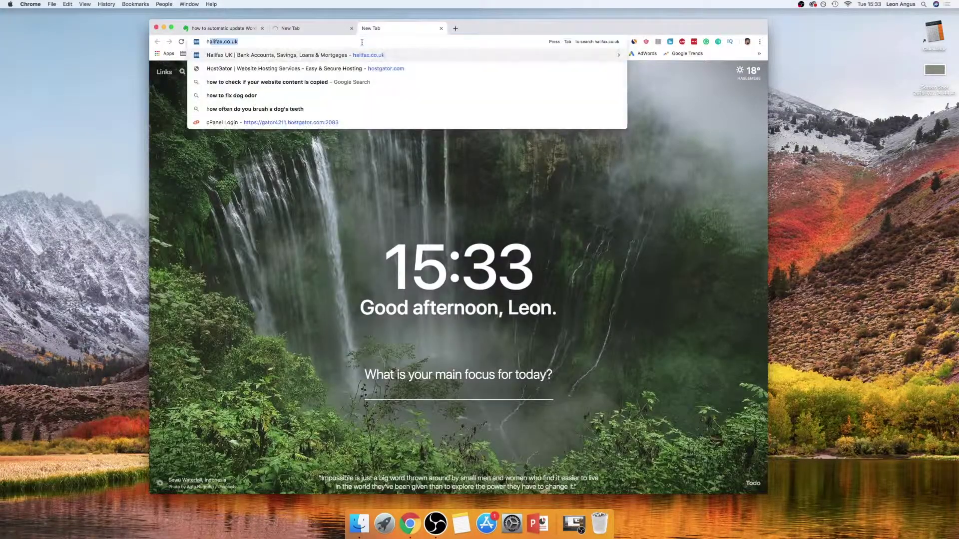
{"action": "key", "text": "BackSpace"}
{"action": "type", "text": "com:2083"}
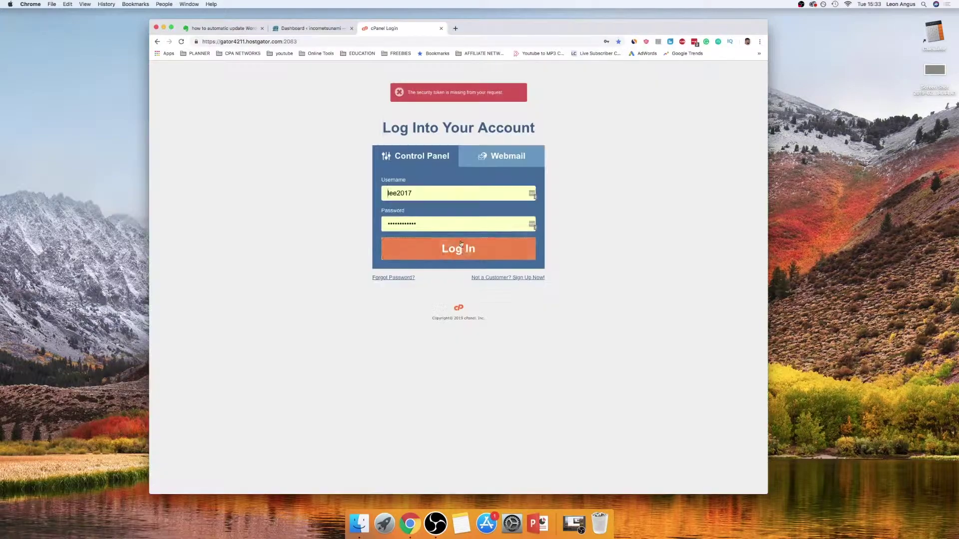
{"action": "left_click", "coordinate": [452, 251]}
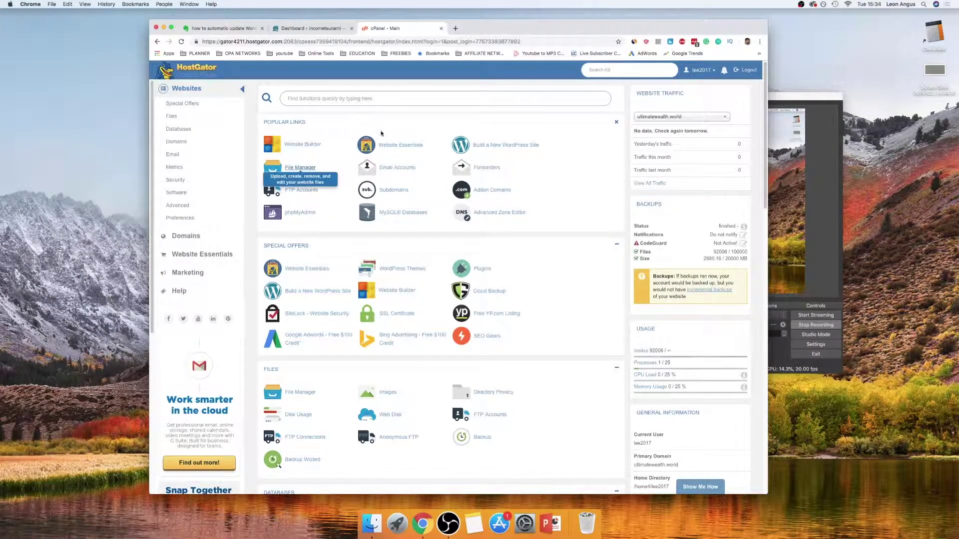
- Open the hosting File Manager, close the cPanel main tab and go to incometsunami.com/wp-content/mu-plugins
{"action": "left_click", "coordinate": [310, 167]}
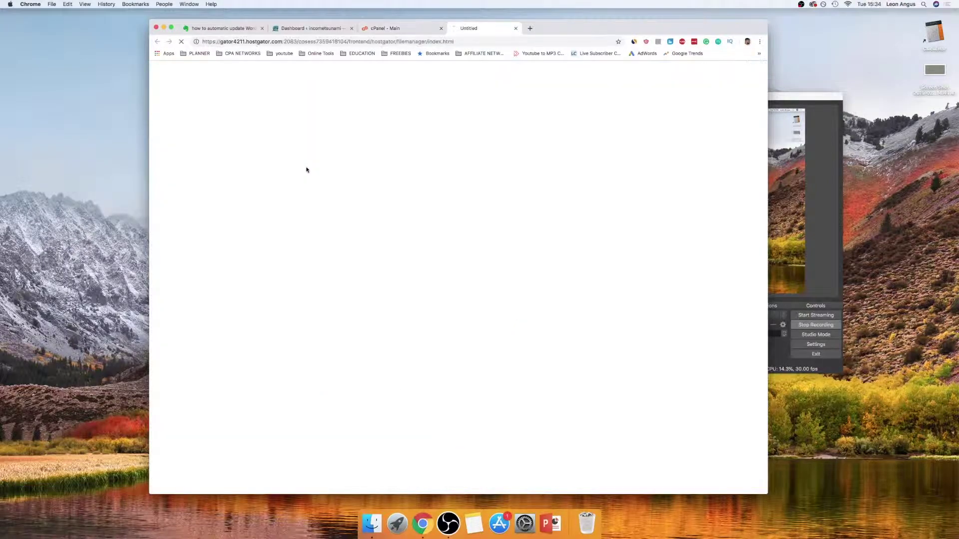
{"action": "left_click", "coordinate": [441, 28]}
{"action": "double_click", "coordinate": [311, 195]}
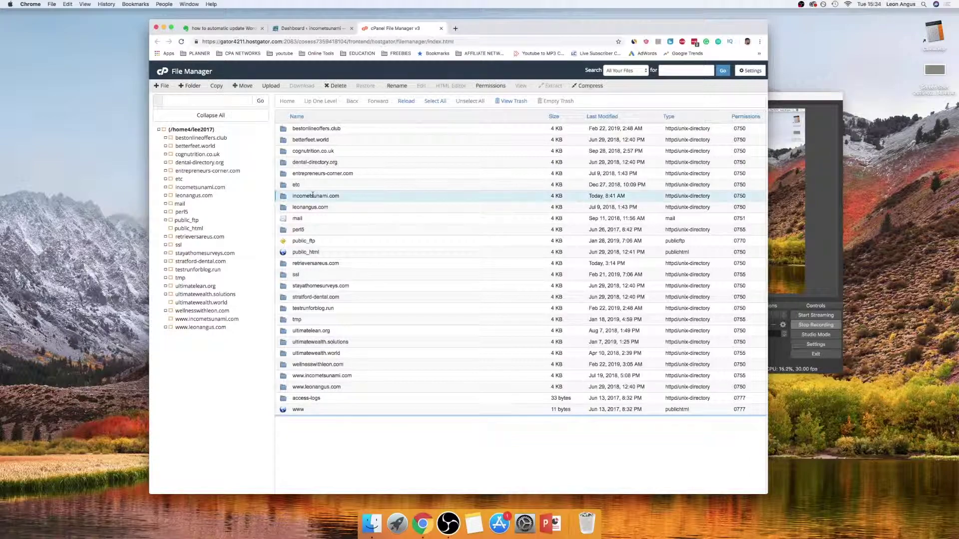
{"action": "left_click", "coordinate": [356, 197]}
{"action": "double_click", "coordinate": [282, 196]}
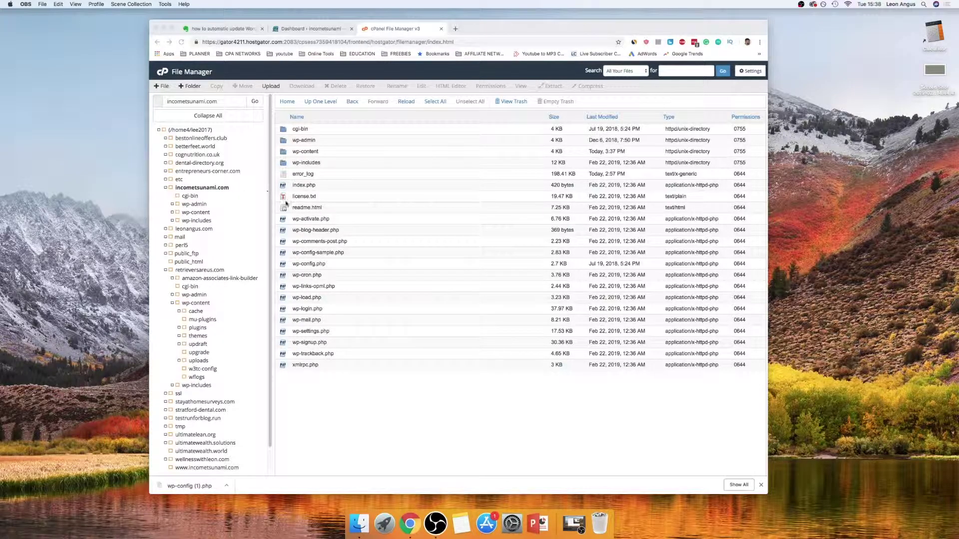
{"action": "double_click", "coordinate": [329, 152]}
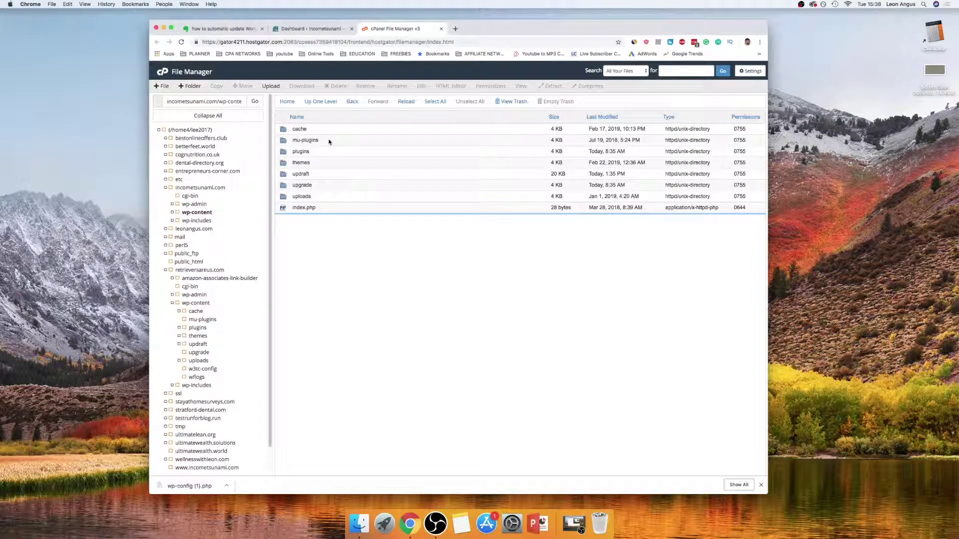
{"action": "double_click", "coordinate": [329, 140]}
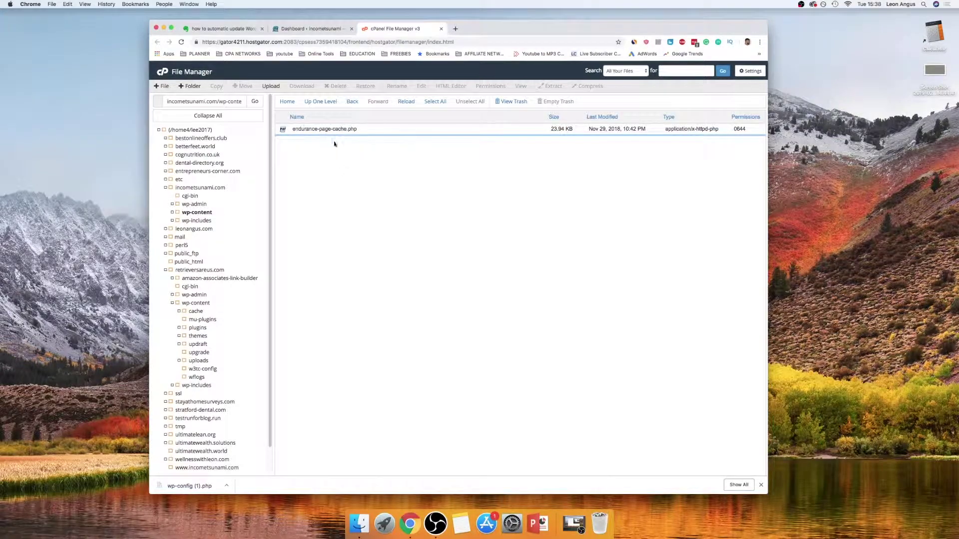
- Select endurance-page-cache.php and examine its matching entry among the Must-Use plugins in the WordPress dashboard
{"action": "left_click", "coordinate": [338, 129]}
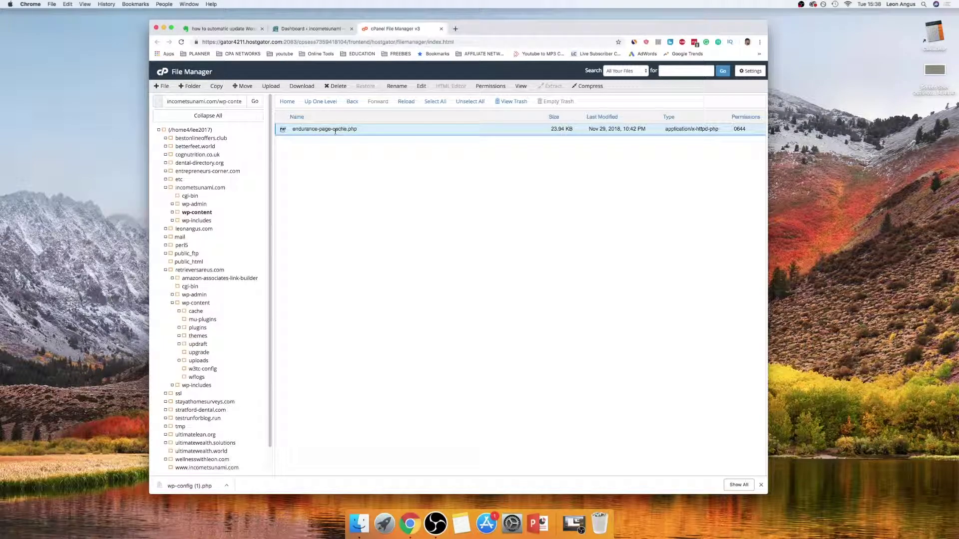
{"action": "left_click", "coordinate": [302, 29]}
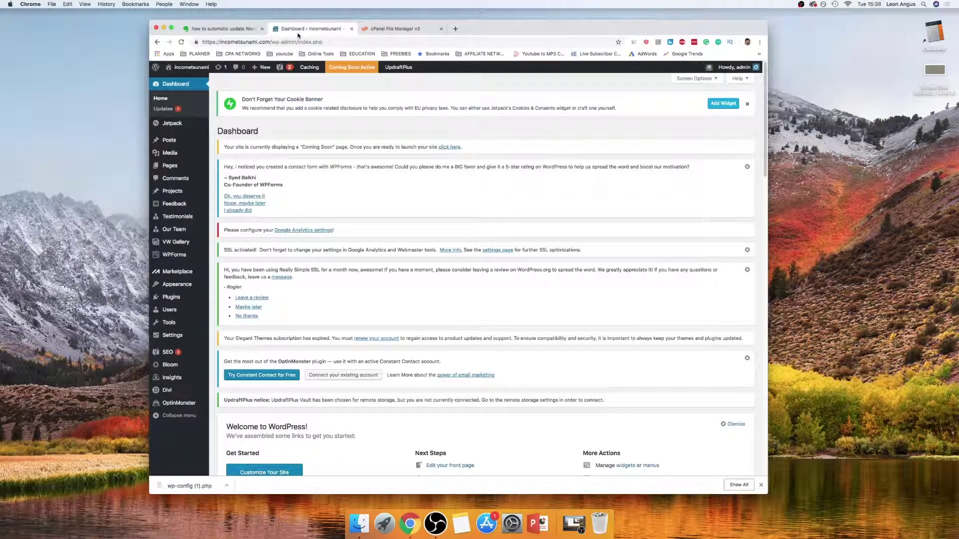
{"action": "mouse_move", "coordinate": [187, 298]}
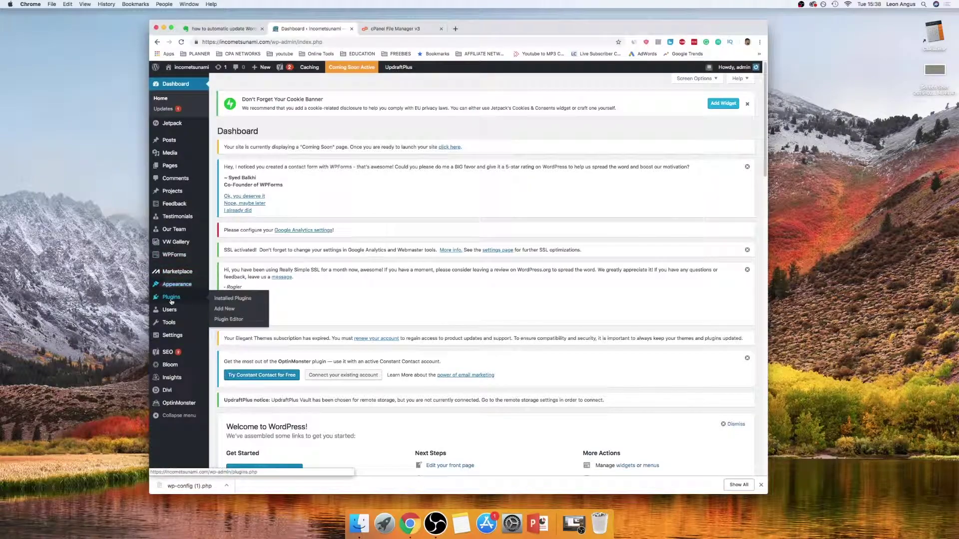
{"action": "left_click", "coordinate": [229, 300]}
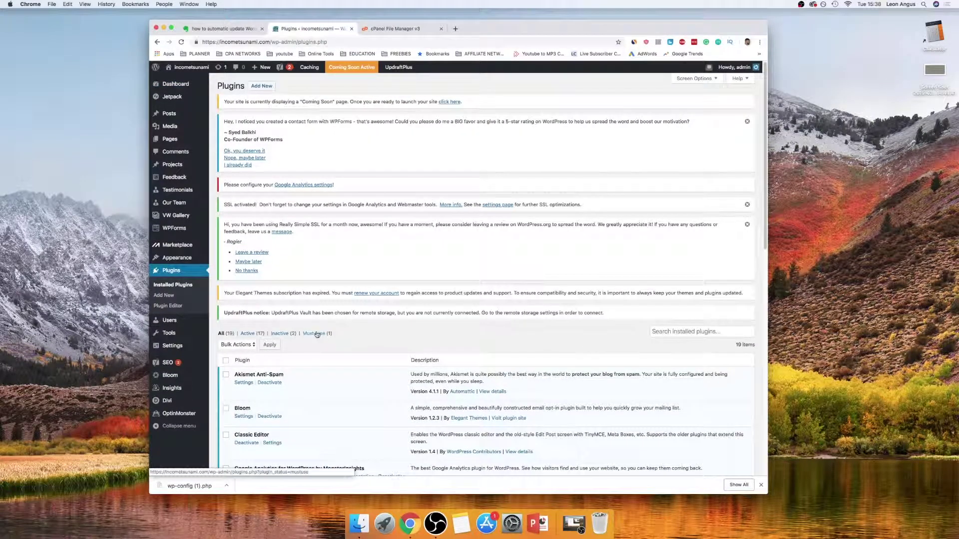
{"action": "left_click", "coordinate": [317, 333]}
{"action": "scroll", "coordinate": [350, 314], "scroll_direction": "down", "scroll_amount": 5}
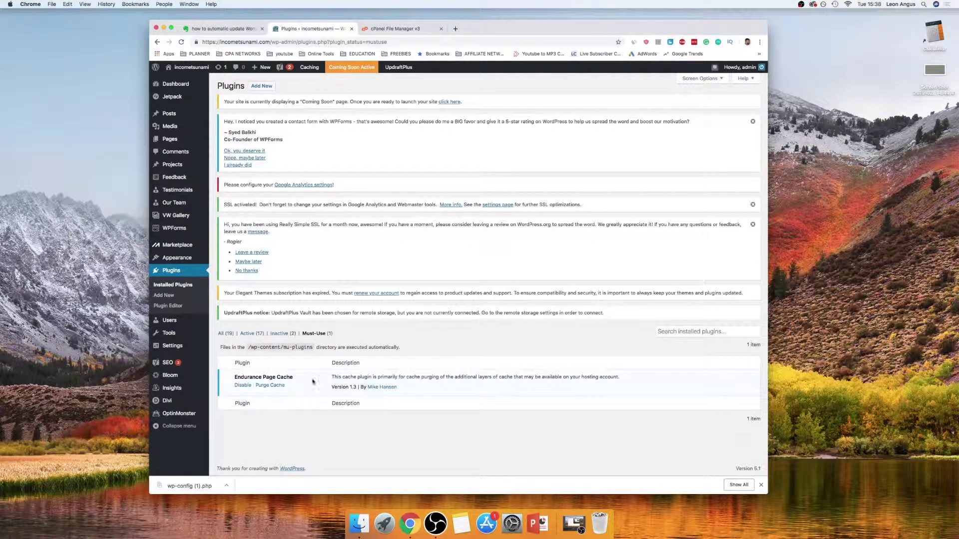
{"action": "left_click_drag", "start_coordinate": [235, 378], "coordinate": [293, 378]}
- Back in File Manager, create a file in mu-plugins named with the author's full name followed by "-autoupdate.php"
{"action": "left_click", "coordinate": [395, 29]}
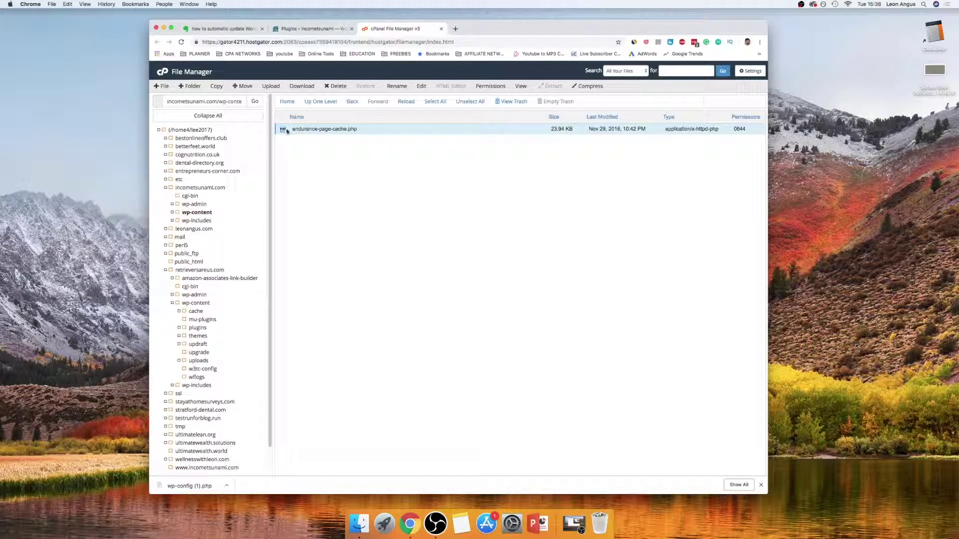
{"action": "left_click", "coordinate": [158, 87]}
{"action": "left_click", "coordinate": [420, 248]}
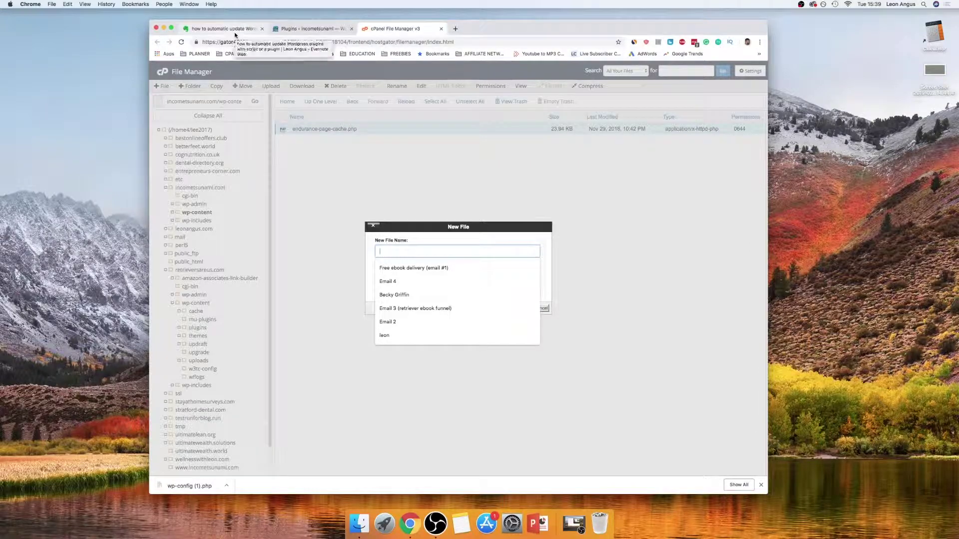
{"action": "type", "text": "Leo"}
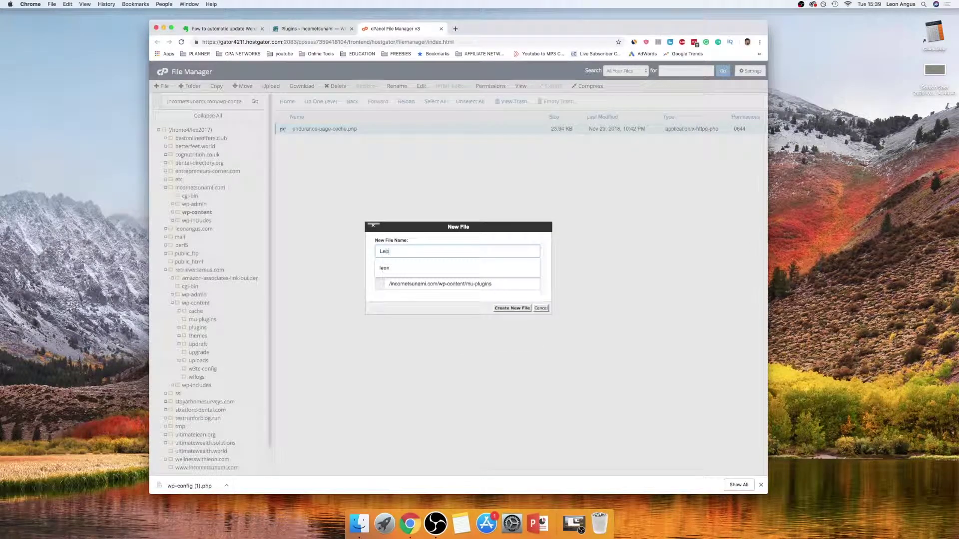
{"action": "type", "text": "nanguscustom-plu"}
{"action": "key", "text": "BackSpace"}
{"action": "key", "text": "BackSpace"}
{"action": "key", "text": "BackSpace"}
{"action": "key", "text": "BackSpace"}
{"action": "key", "text": "BackSpace"}
{"action": "key", "text": "BackSpace"}
{"action": "key", "text": "BackSpace"}
{"action": "key", "text": "BackSpace"}
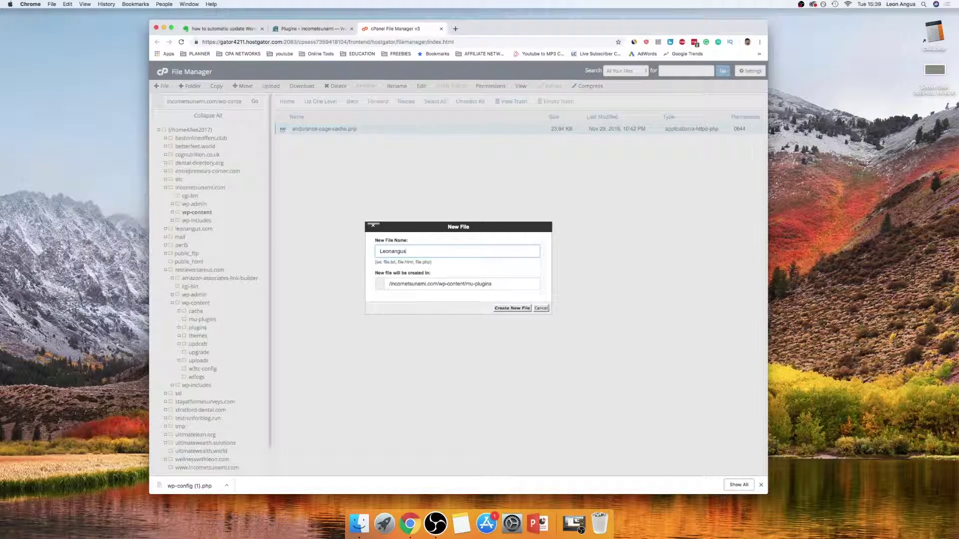
{"action": "type", "text": "-autoupdate.php"}
{"action": "left_click", "coordinate": [520, 309]}
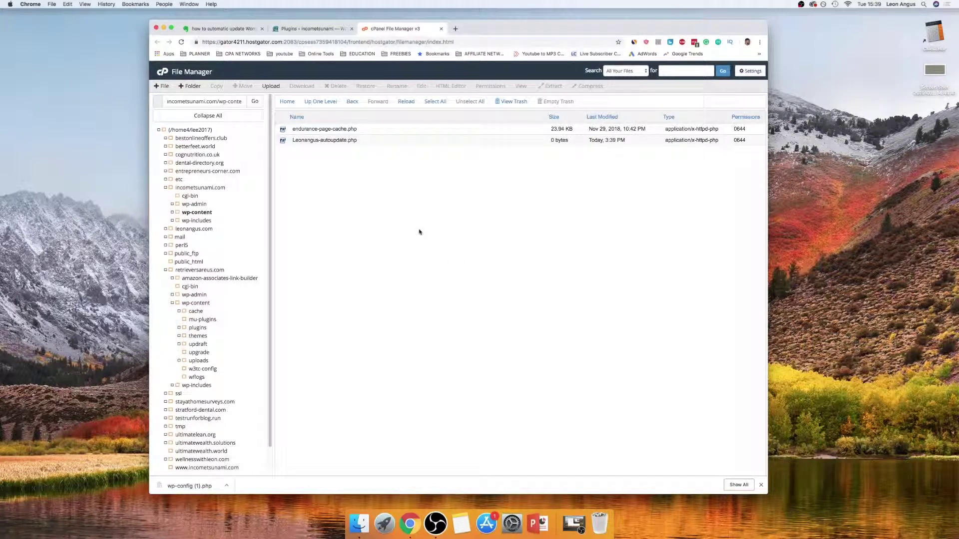
- Open the new autoupdate PHP file for editing in the text editor
{"action": "left_click", "coordinate": [391, 141]}
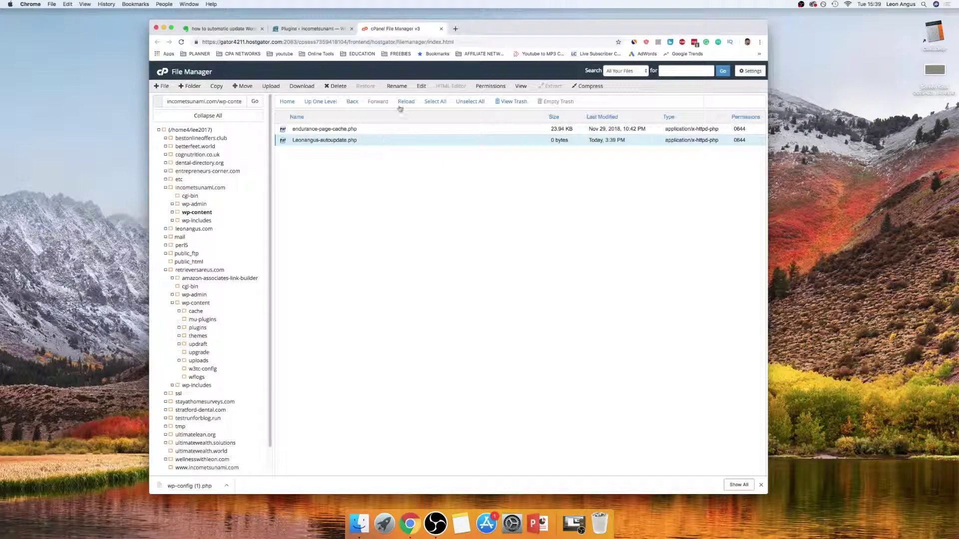
{"action": "left_click", "coordinate": [421, 86]}
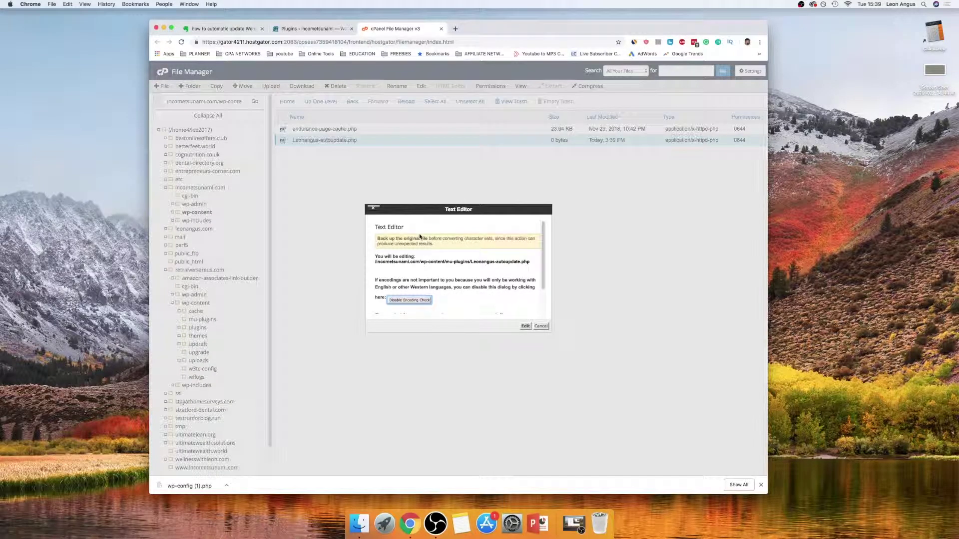
{"action": "left_click", "coordinate": [525, 326]}
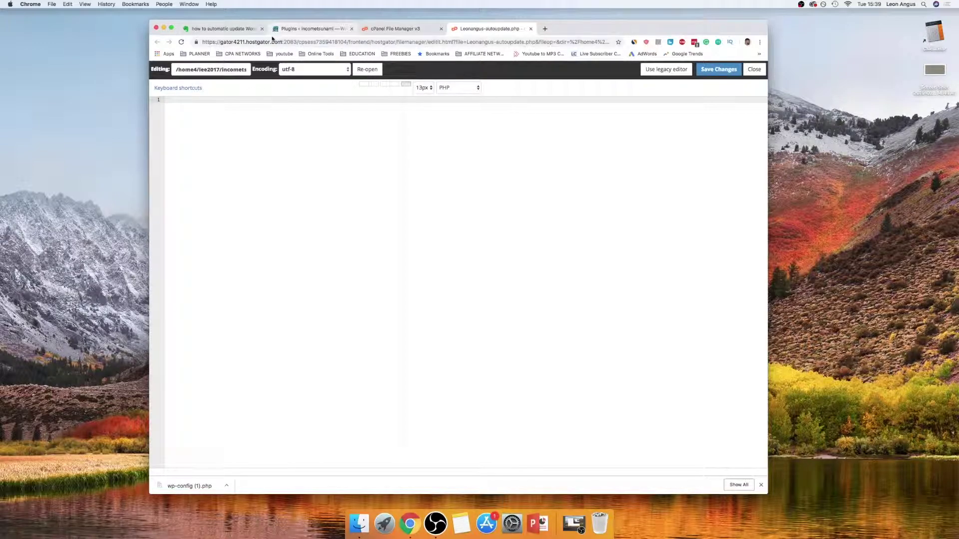
- Copy the plugin header code from "<?php" to "*/" in the Evernote note into the PHP file and continue to line 13
{"action": "left_click", "coordinate": [241, 31]}
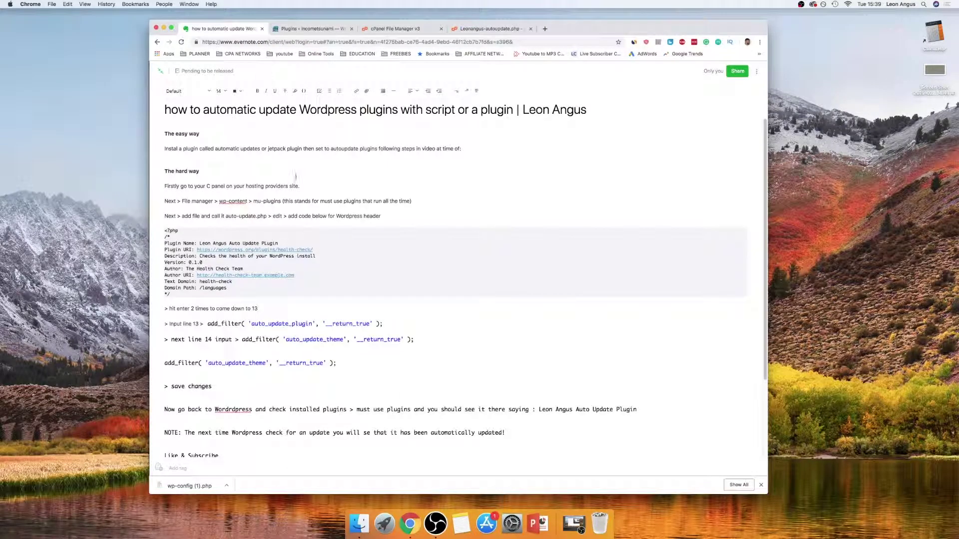
{"action": "left_click_drag", "start_coordinate": [164, 230], "coordinate": [211, 295]}
{"action": "key", "text": "super+c"}
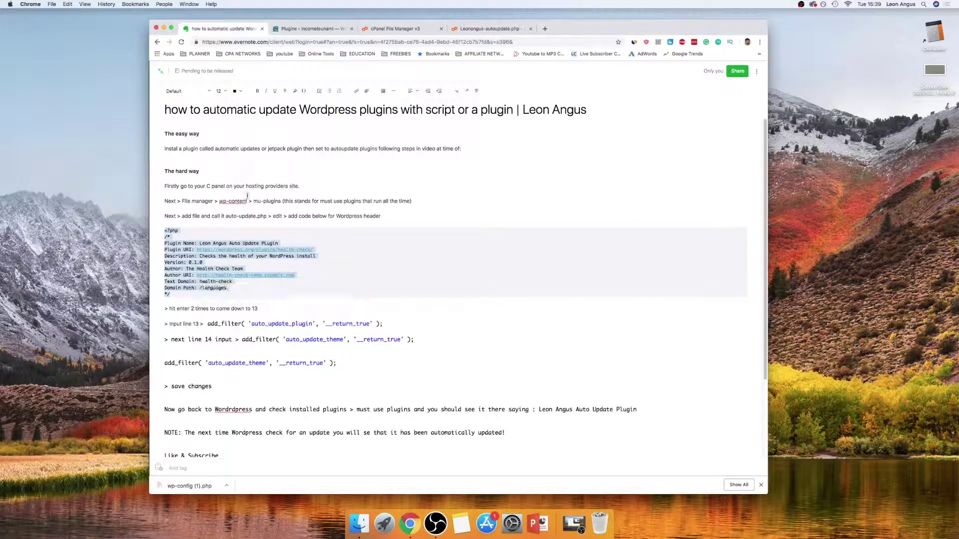
{"action": "left_click", "coordinate": [465, 31]}
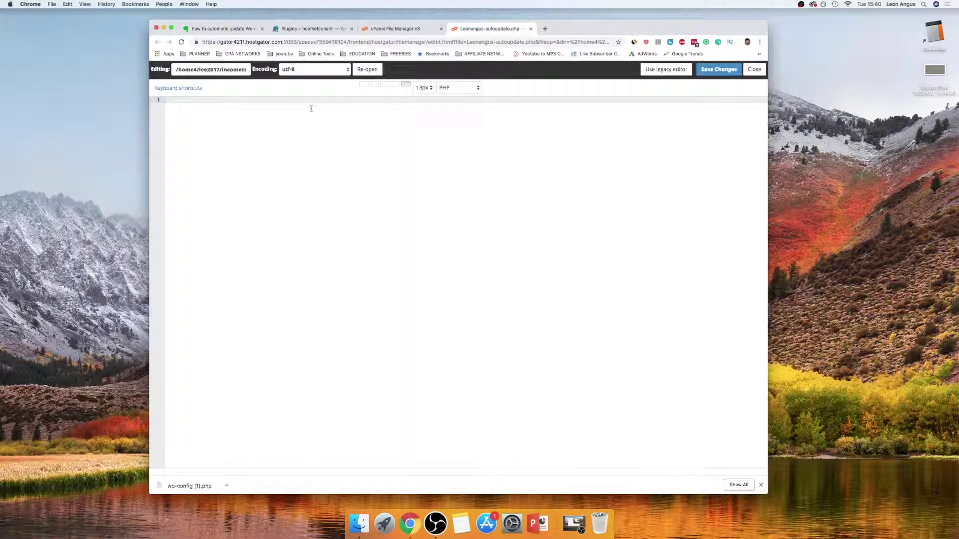
{"action": "key", "text": "super+v"}
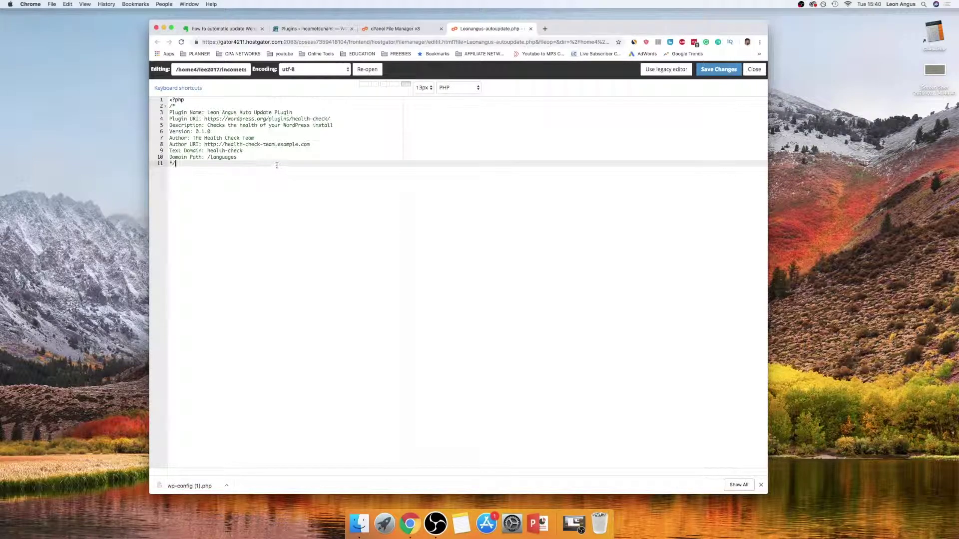
{"action": "key", "text": "Return"}
{"action": "key", "text": "Return"}
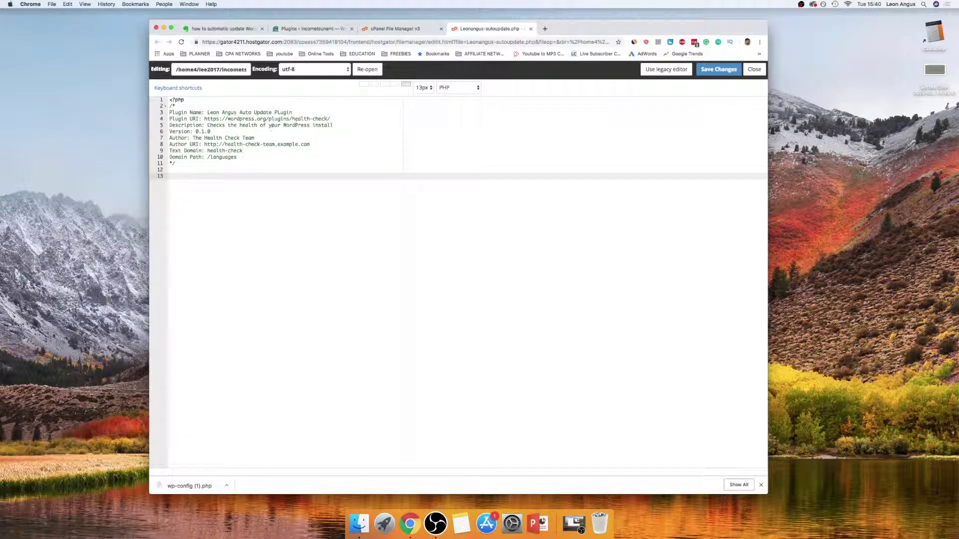
- In the Evernote note, delete the duplicate "add_filter( 'auto_update_theme', '__return_true' );" line above "> save changes"
{"action": "left_click", "coordinate": [312, 31]}
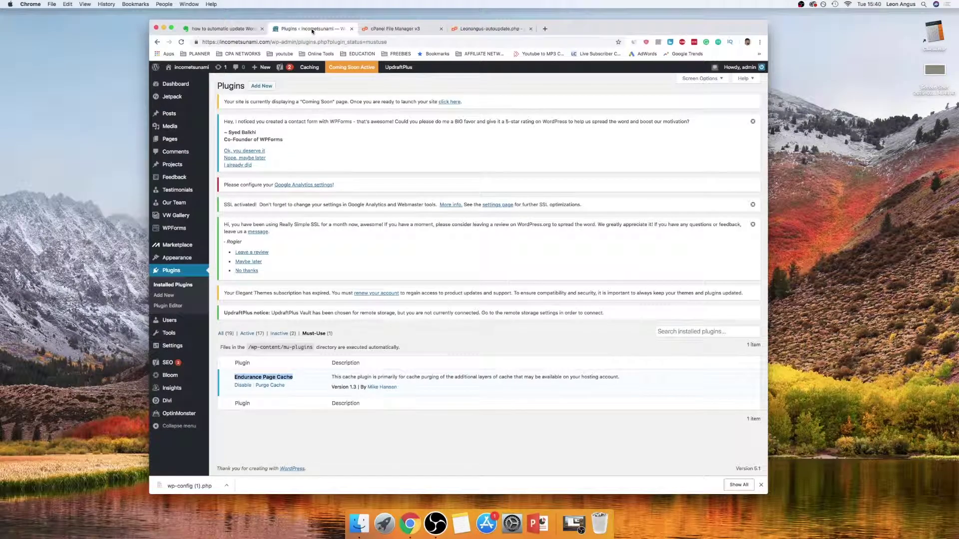
{"action": "left_click", "coordinate": [240, 30]}
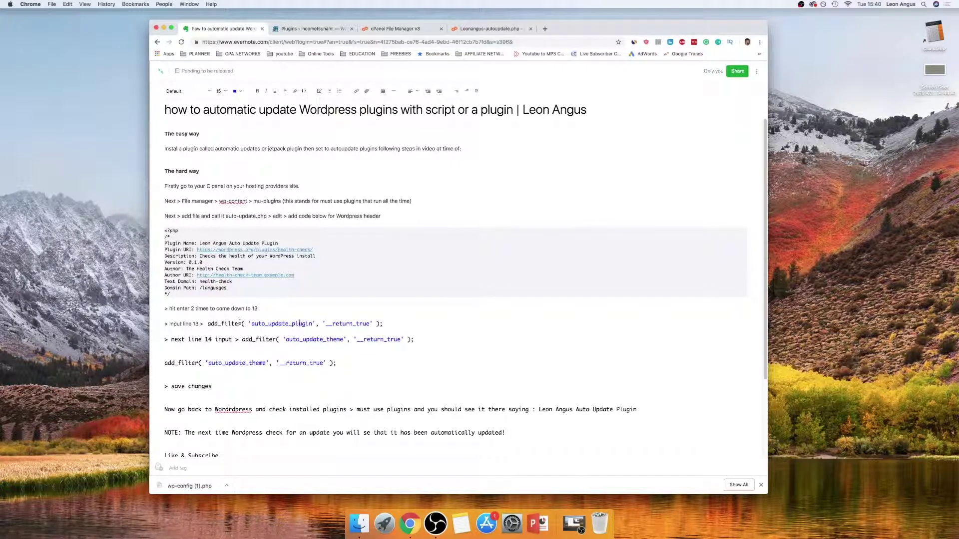
{"action": "left_click_drag", "start_coordinate": [292, 324], "coordinate": [363, 339]}
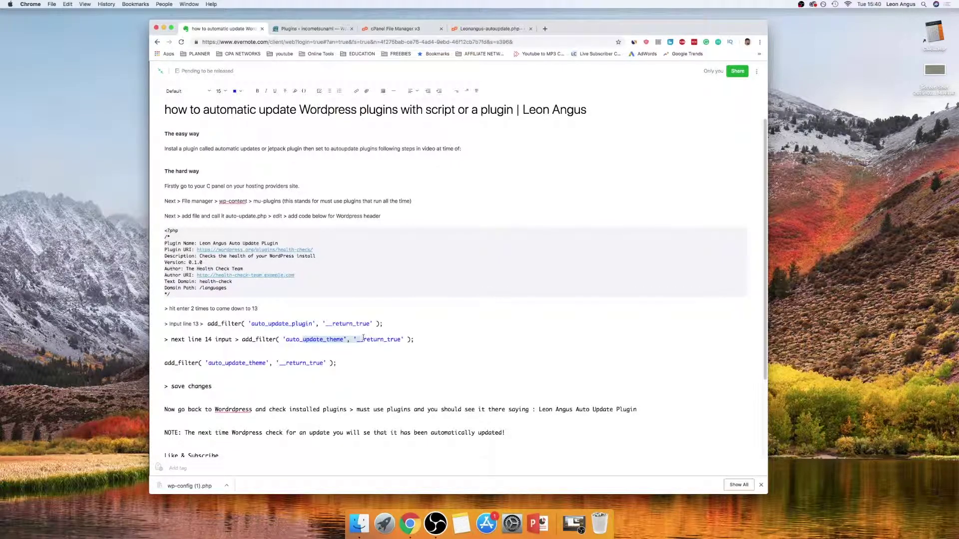
{"action": "left_click", "coordinate": [319, 335]}
{"action": "left_click_drag", "start_coordinate": [346, 367], "coordinate": [163, 361]}
{"action": "key", "text": "BackSpace"}
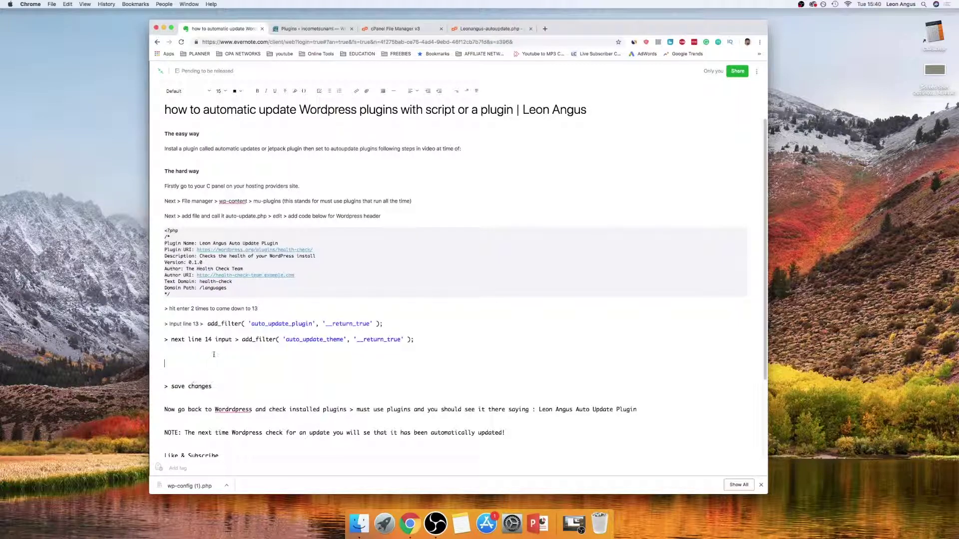
- Copy "add_filter( 'auto_update_plugin', '__return_true' );" from the note into line 13 of the PHP file and start line 14
{"action": "left_click_drag", "start_coordinate": [208, 324], "coordinate": [383, 324]}
{"action": "key", "text": "super+c"}
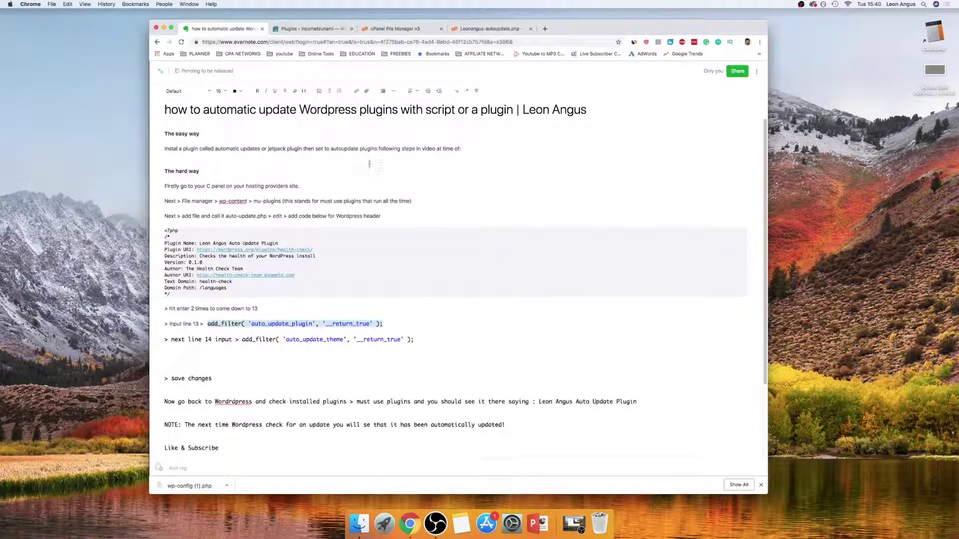
{"action": "left_click", "coordinate": [489, 29]}
{"action": "key", "text": "super+v"}
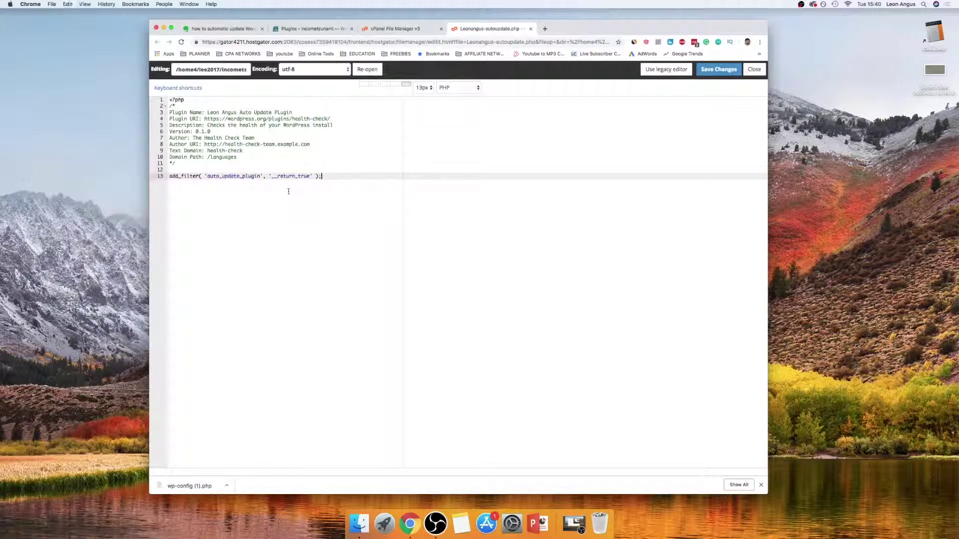
{"action": "key", "text": "Return"}
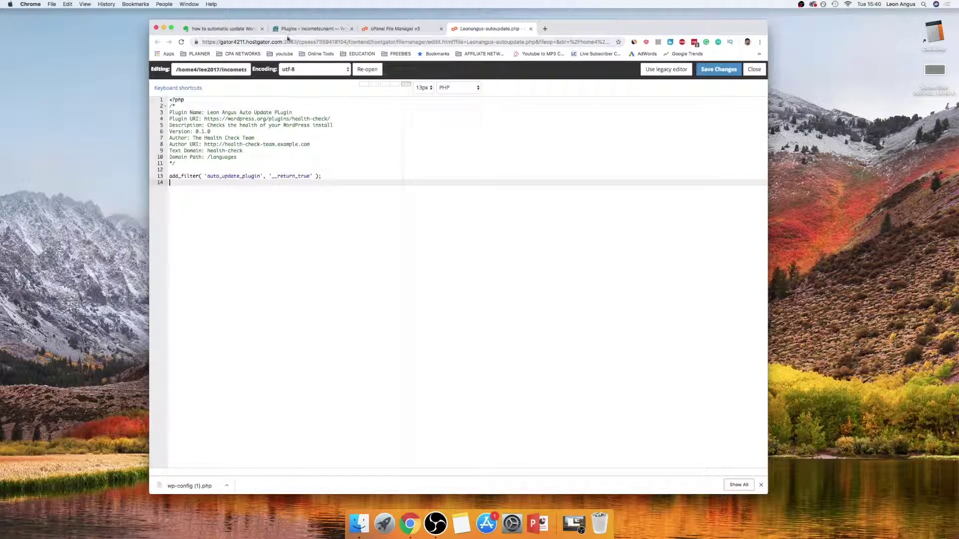
- Copy "add_filter( 'auto_update_theme', '__return_true' );" from the note into line 14 of the PHP file and save the changes
{"action": "left_click", "coordinate": [223, 29]}
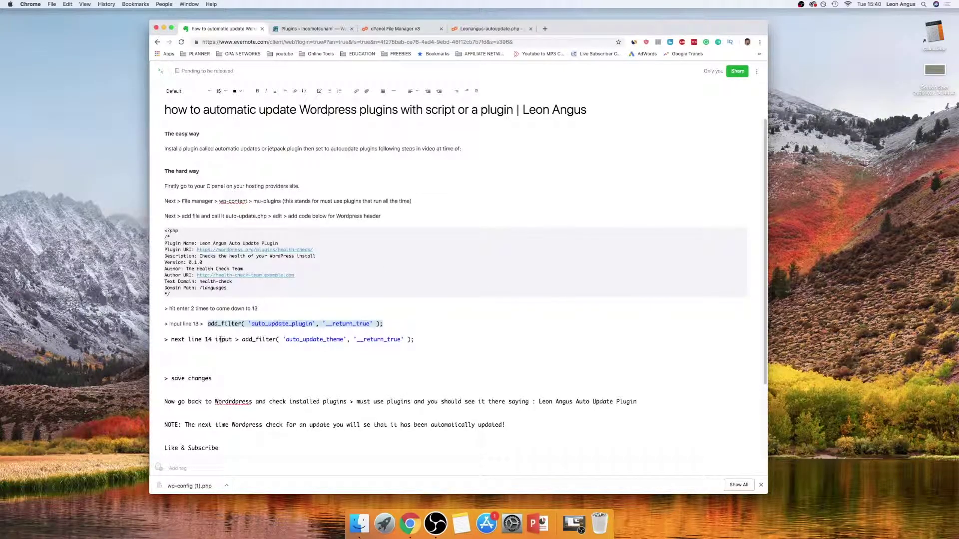
{"action": "left_click_drag", "start_coordinate": [240, 340], "coordinate": [421, 347]}
{"action": "key", "text": "super+c"}
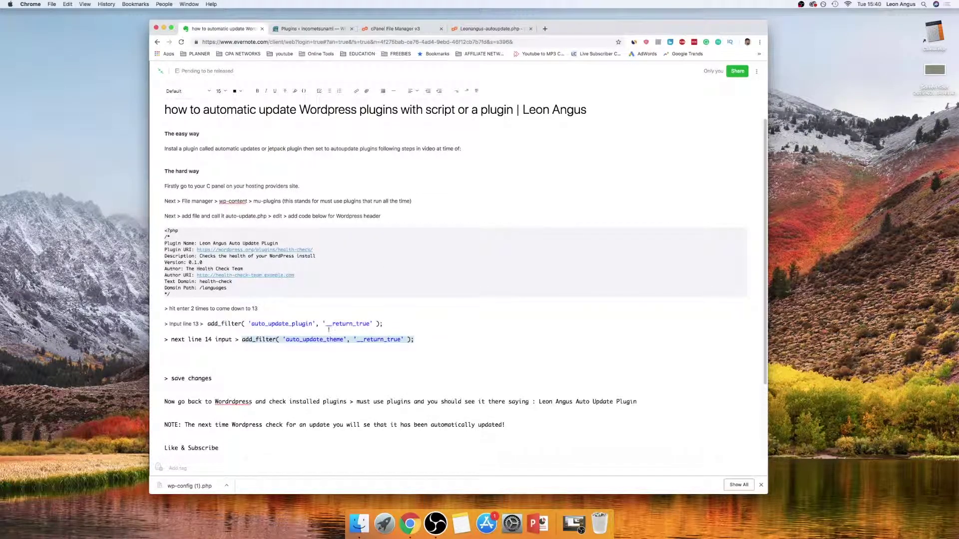
{"action": "left_click", "coordinate": [477, 30]}
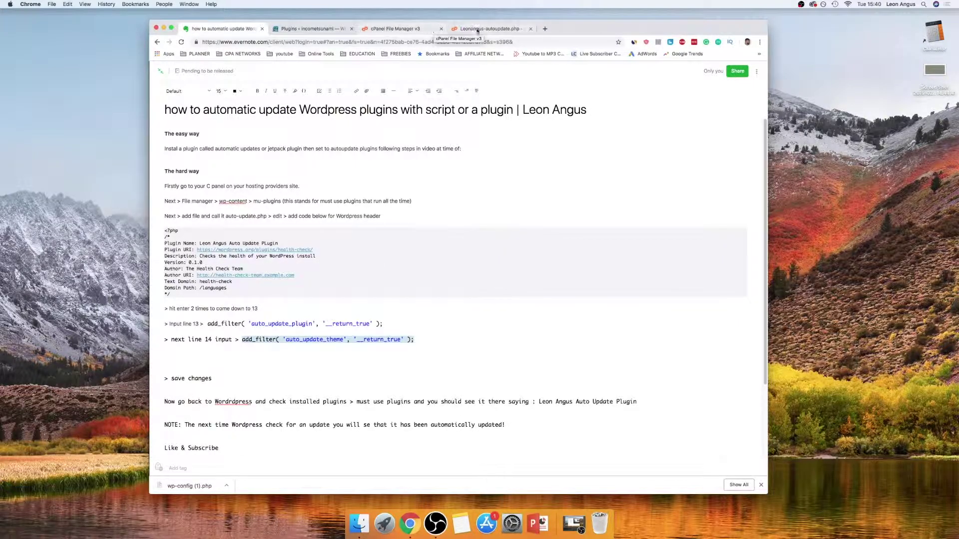
{"action": "key", "text": "super+v"}
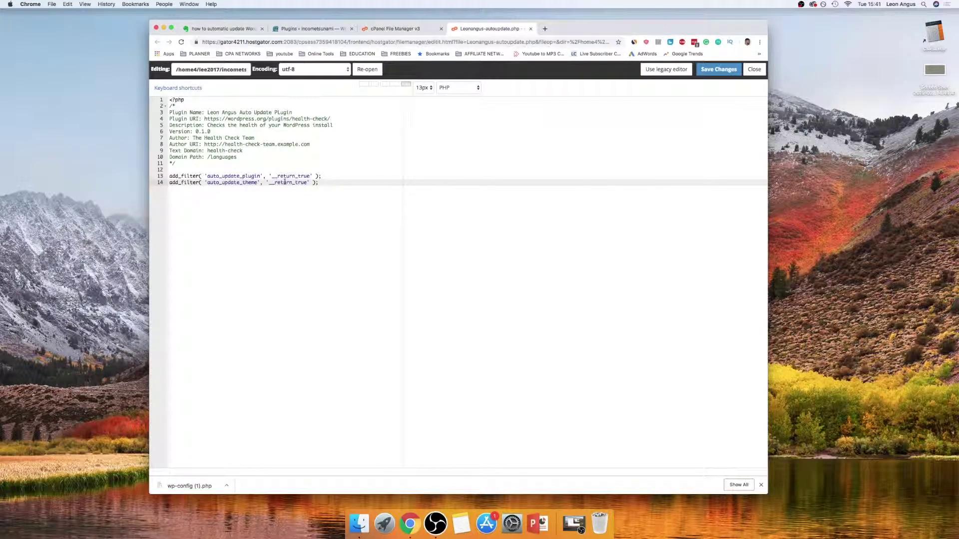
{"action": "key", "text": "Return"}
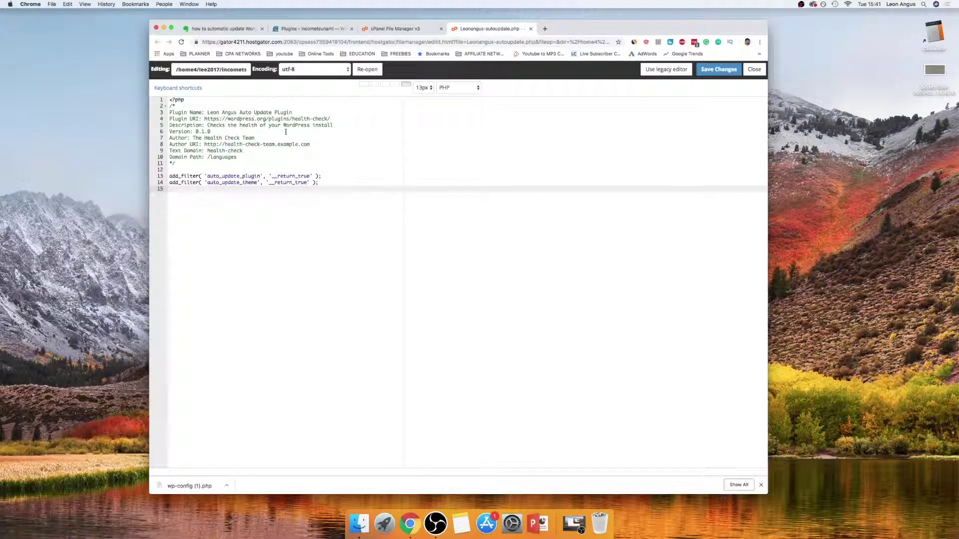
{"action": "left_click", "coordinate": [719, 69]}
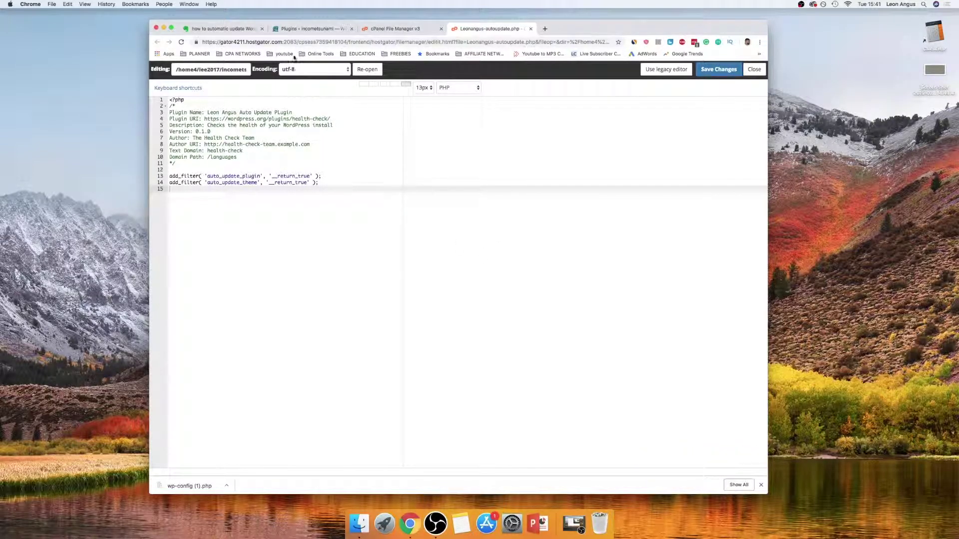
- In the WordPress dashboard, reload the installed plugins and examine the new auto-update plugin's entry among the Must-Use plugins
{"action": "left_click", "coordinate": [309, 31]}
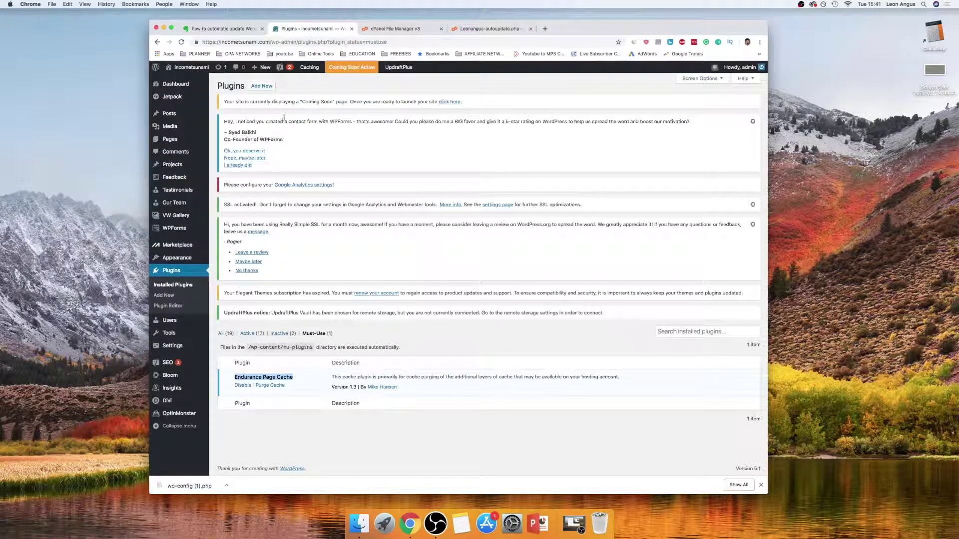
{"action": "left_click", "coordinate": [184, 275]}
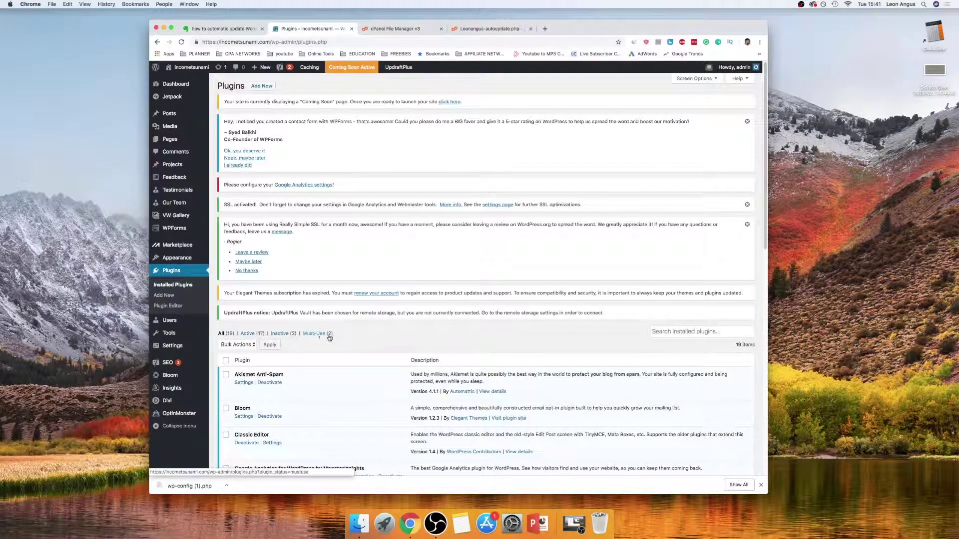
{"action": "left_click", "coordinate": [321, 334]}
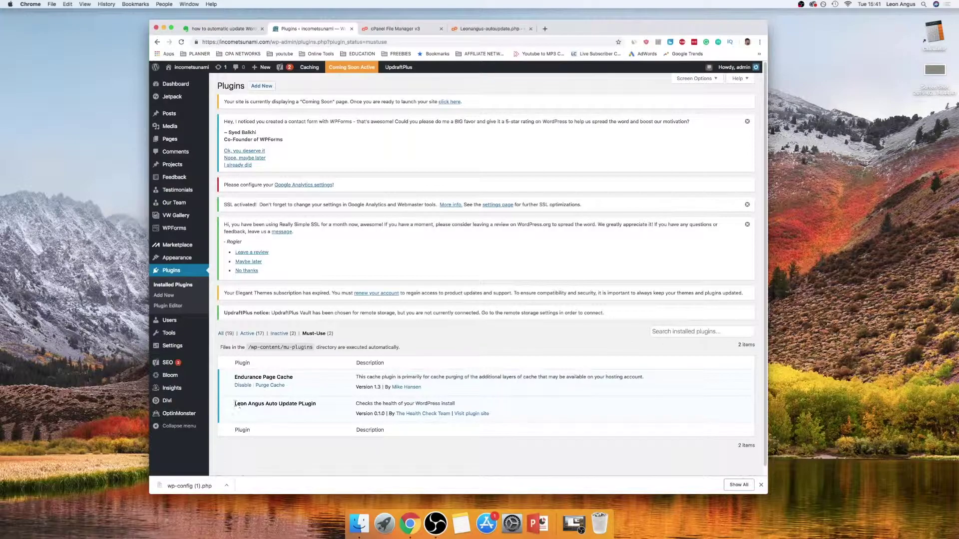
{"action": "left_click_drag", "start_coordinate": [235, 406], "coordinate": [320, 407]}
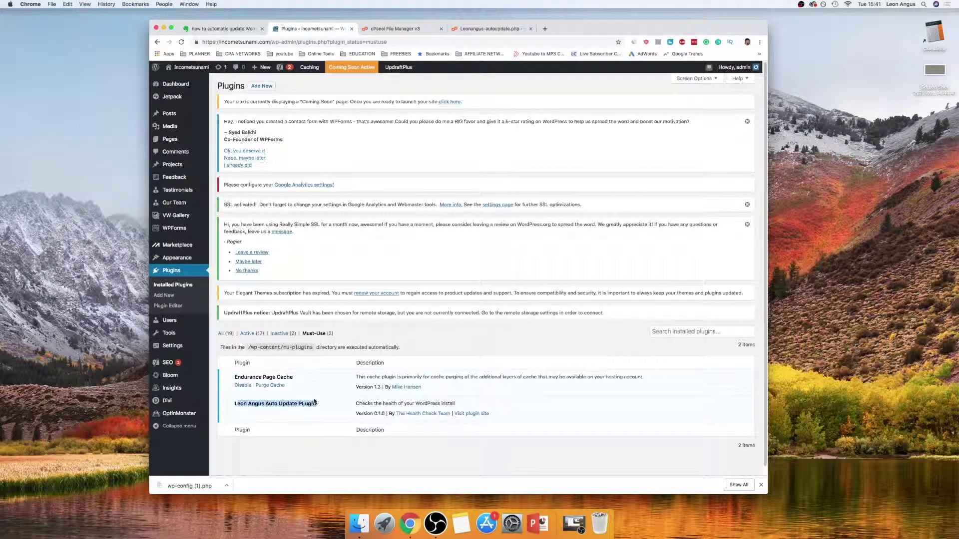
{"action": "left_click", "coordinate": [258, 414]}
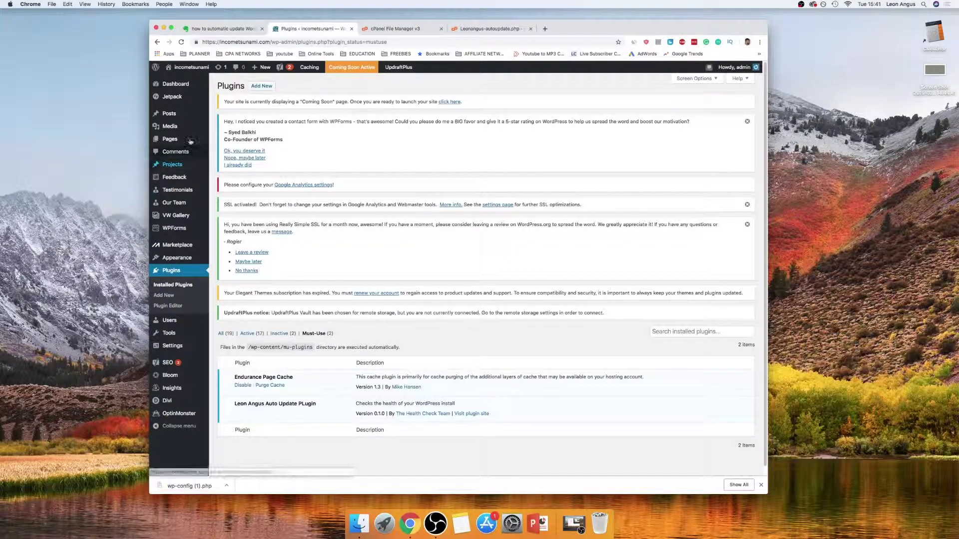
- Examine the pending plugin and theme updates on the WordPress Updates page, and return to the dashboard home
{"action": "mouse_move", "coordinate": [185, 96]}
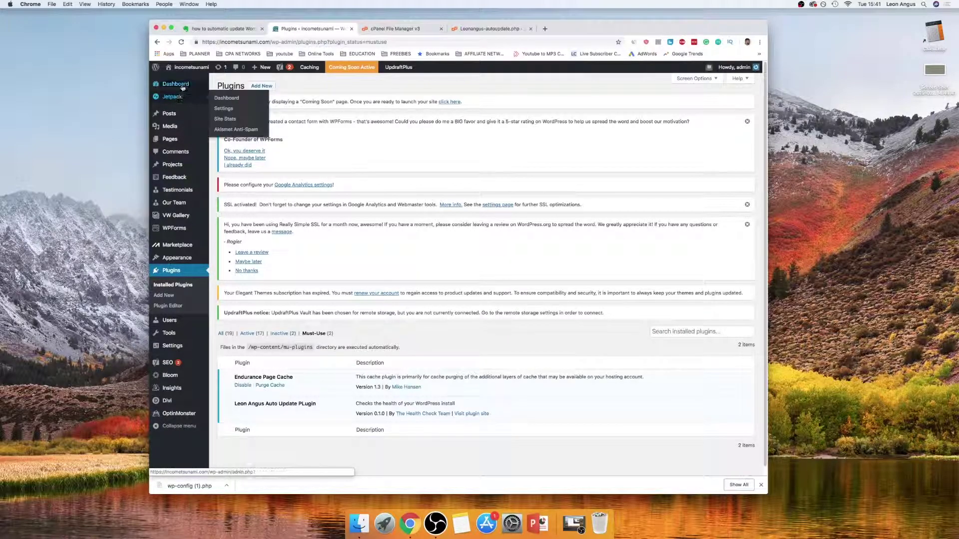
{"action": "left_click", "coordinate": [231, 97]}
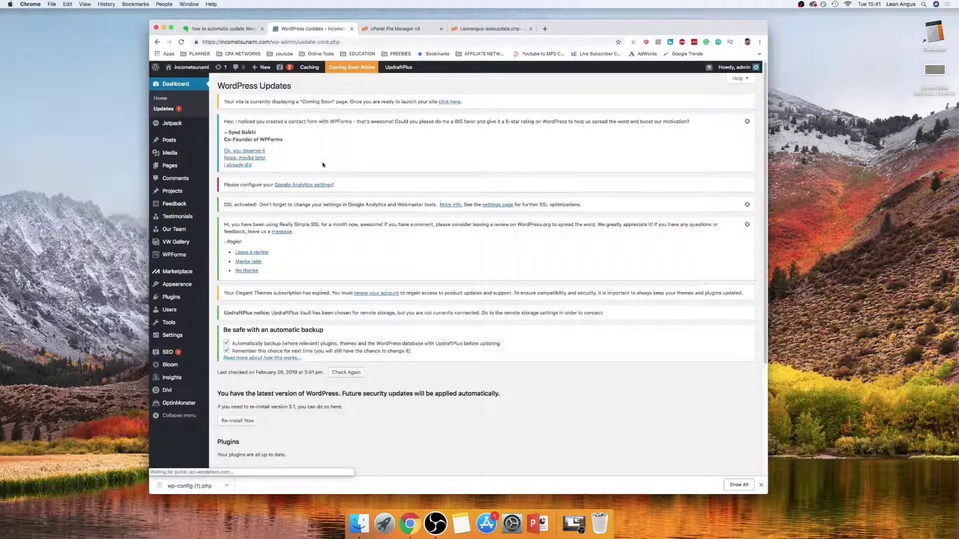
{"action": "scroll", "coordinate": [323, 172], "scroll_direction": "down", "scroll_amount": 3}
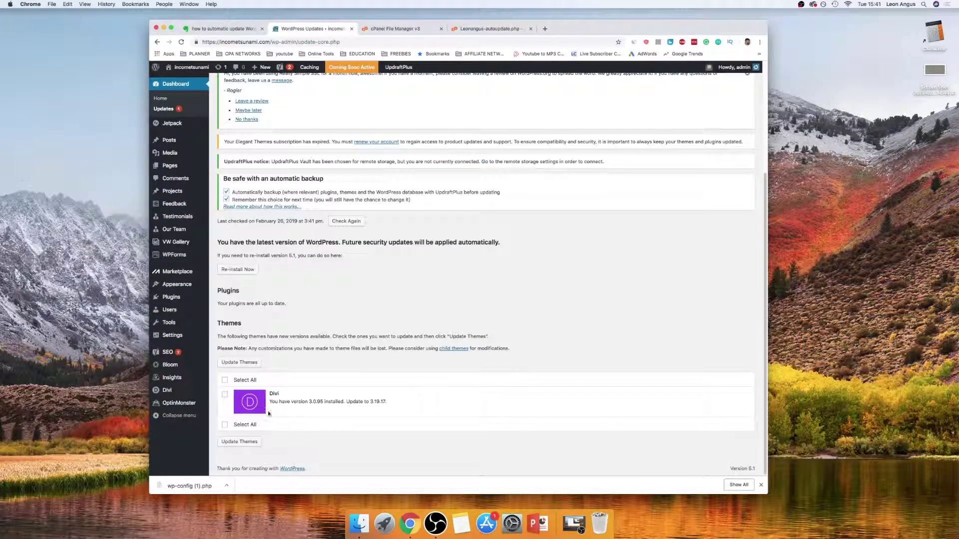
{"action": "scroll", "coordinate": [272, 390], "scroll_direction": "up", "scroll_amount": 3}
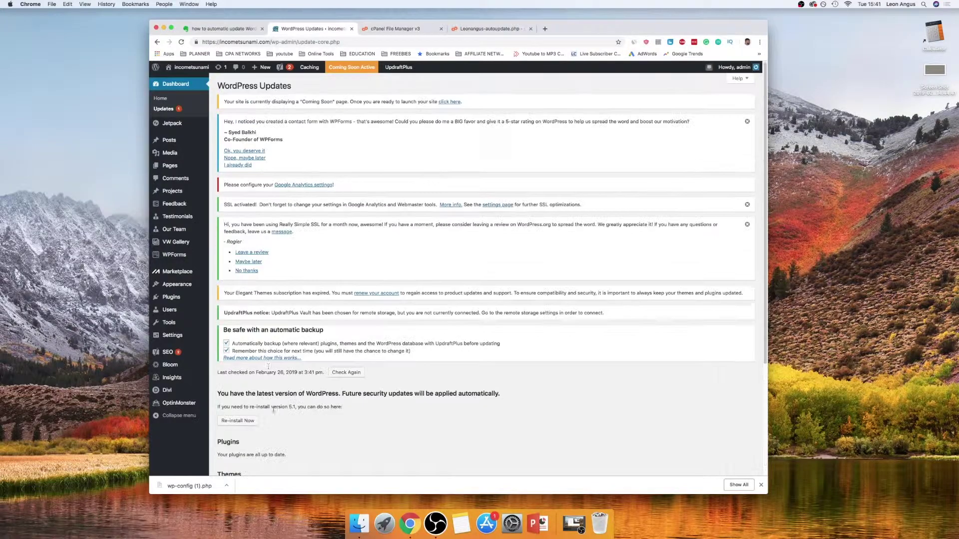
{"action": "left_click", "coordinate": [160, 98]}
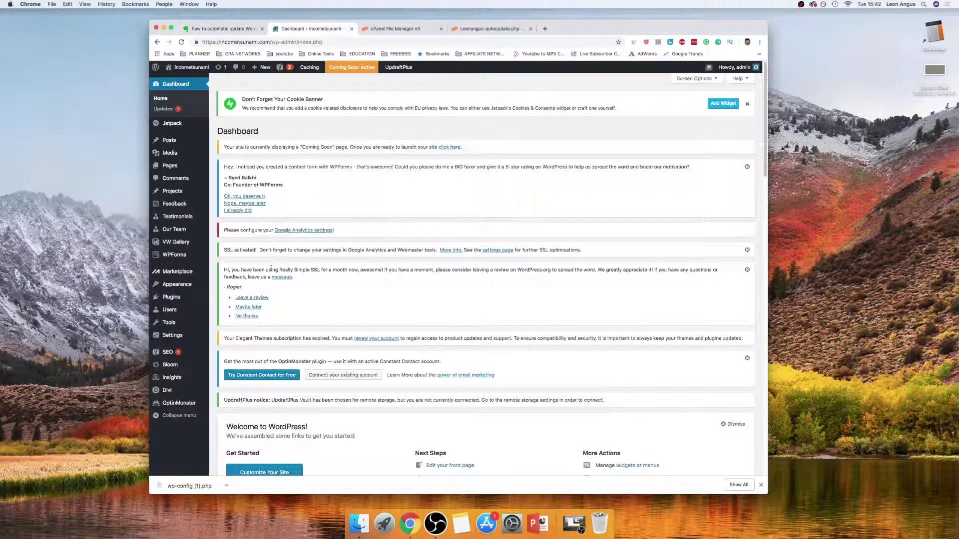
- Search the Add Plugins directory for "auto update" and refine the search to "automatic update"
{"action": "mouse_move", "coordinate": [180, 297]}
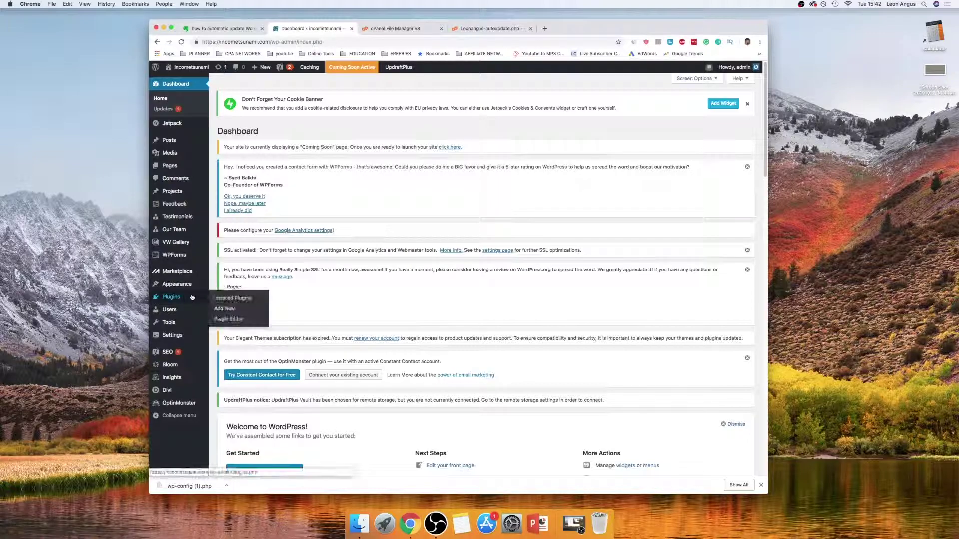
{"action": "left_click", "coordinate": [225, 310]}
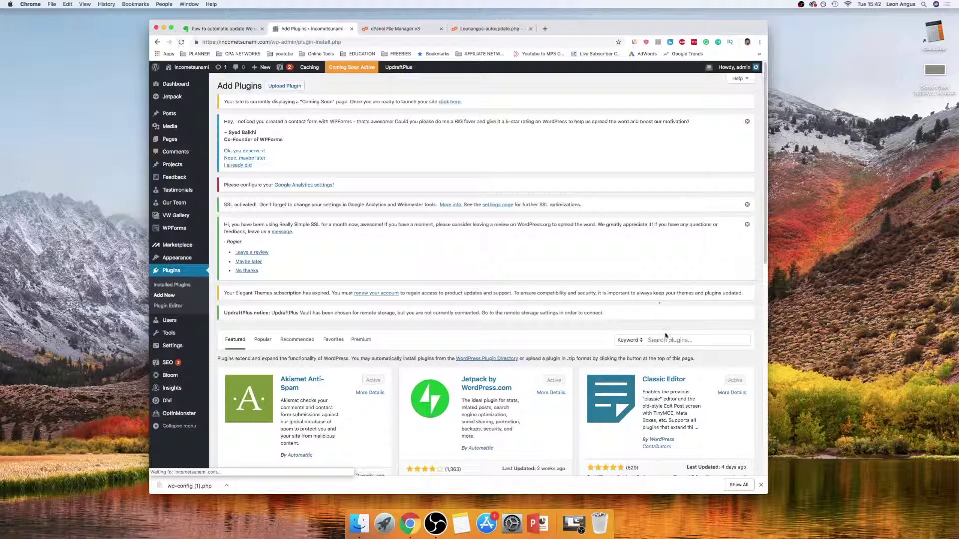
{"action": "left_click", "coordinate": [666, 339]}
{"action": "type", "text": "auto "}
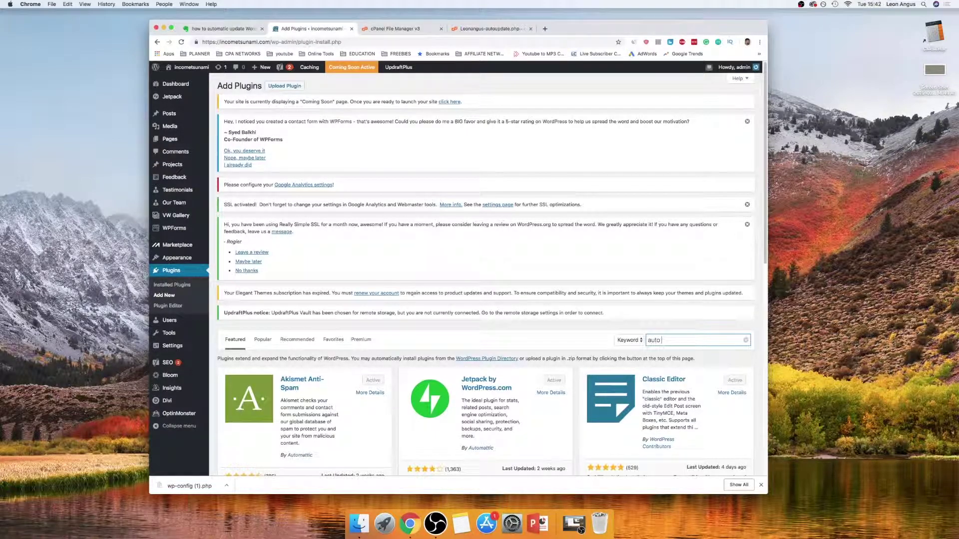
{"action": "type", "text": "update"}
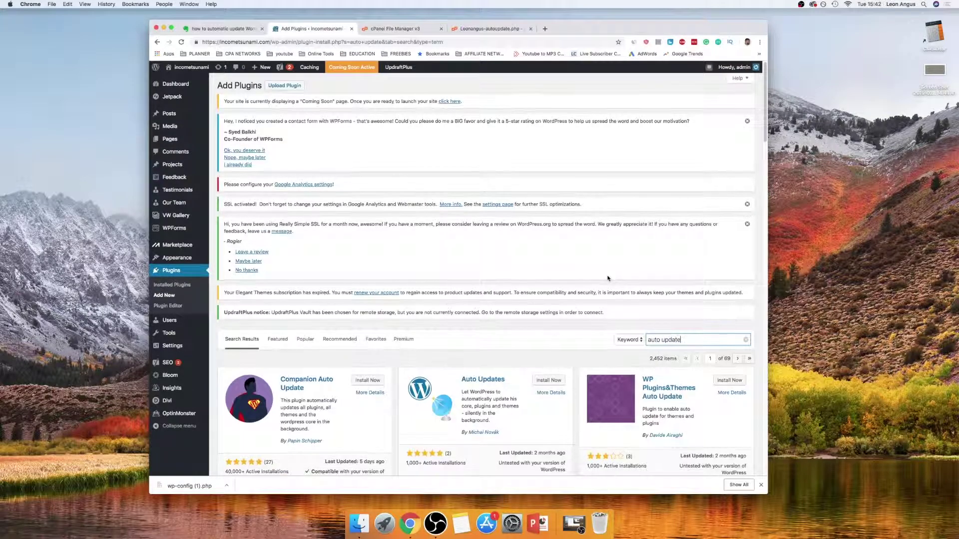
{"action": "scroll", "coordinate": [608, 278], "scroll_direction": "down", "scroll_amount": 1}
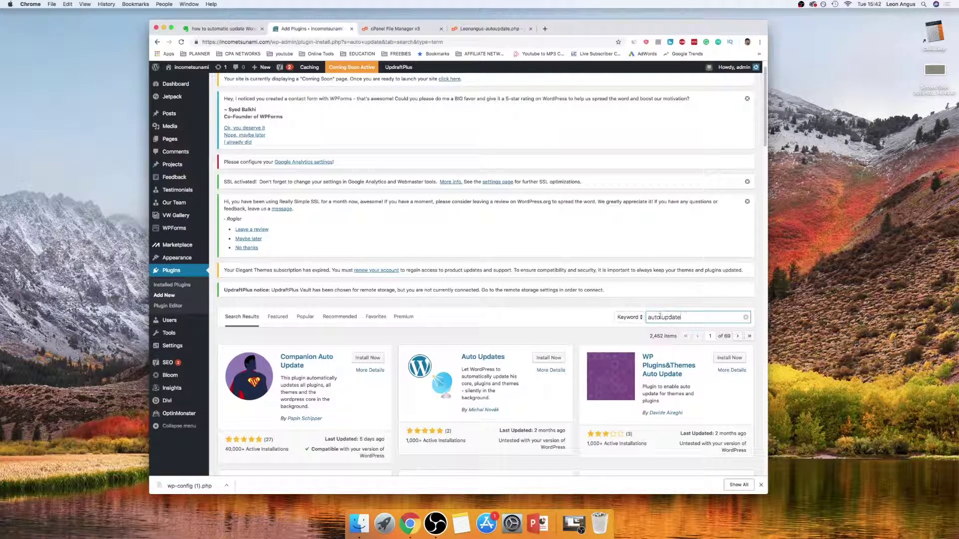
{"action": "type", "text": "matic"}
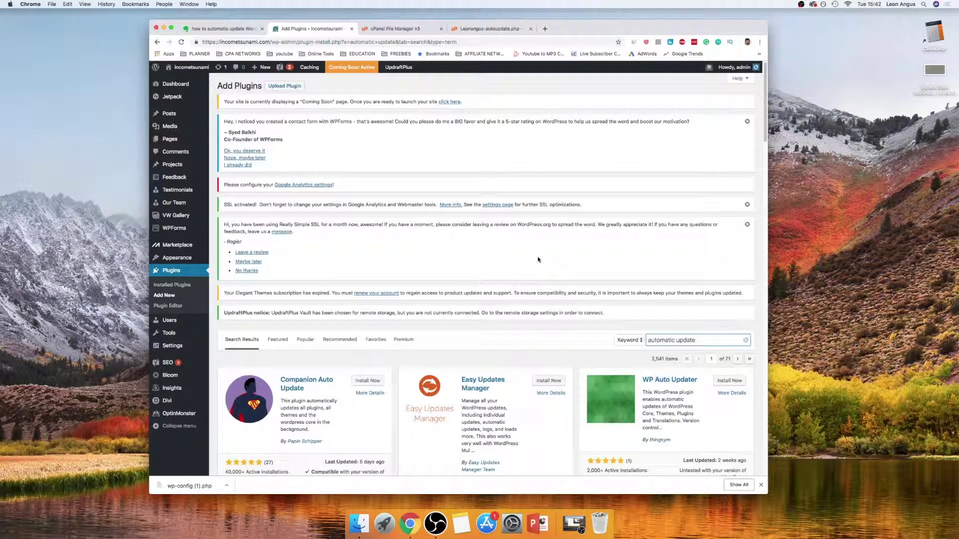
- Examine the description and details of Easy Updates Manager in the search results, and close its details
{"action": "scroll", "coordinate": [538, 258], "scroll_direction": "down", "scroll_amount": 3}
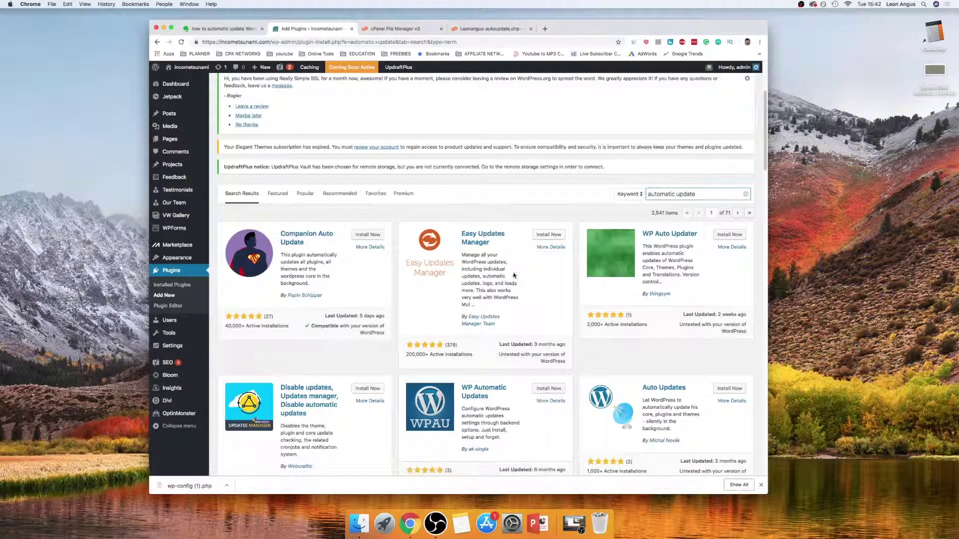
{"action": "left_click_drag", "start_coordinate": [485, 275], "coordinate": [502, 289]}
{"action": "left_click", "coordinate": [499, 287]}
{"action": "left_click", "coordinate": [549, 248]}
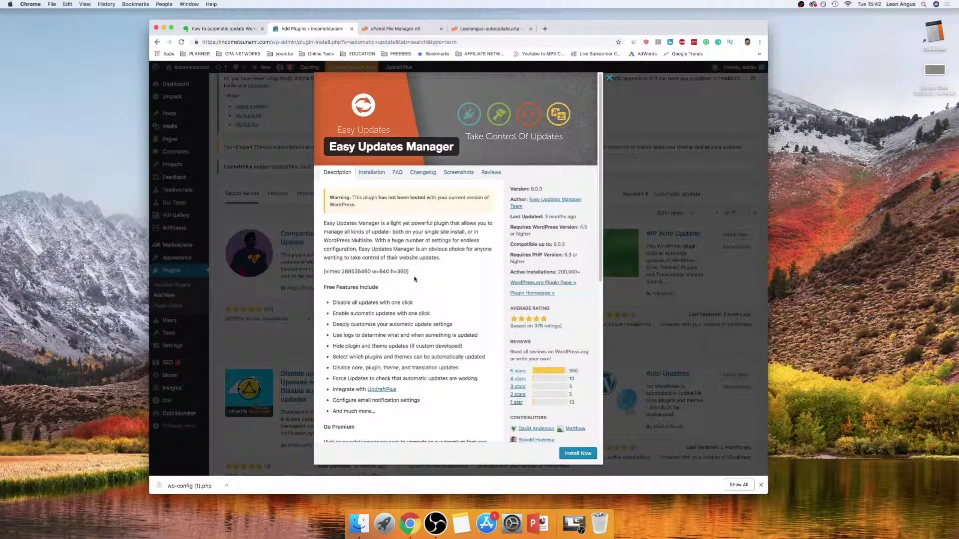
{"action": "scroll", "coordinate": [414, 279], "scroll_direction": "down", "scroll_amount": 10}
{"action": "scroll", "coordinate": [410, 267], "scroll_direction": "up", "scroll_amount": 10}
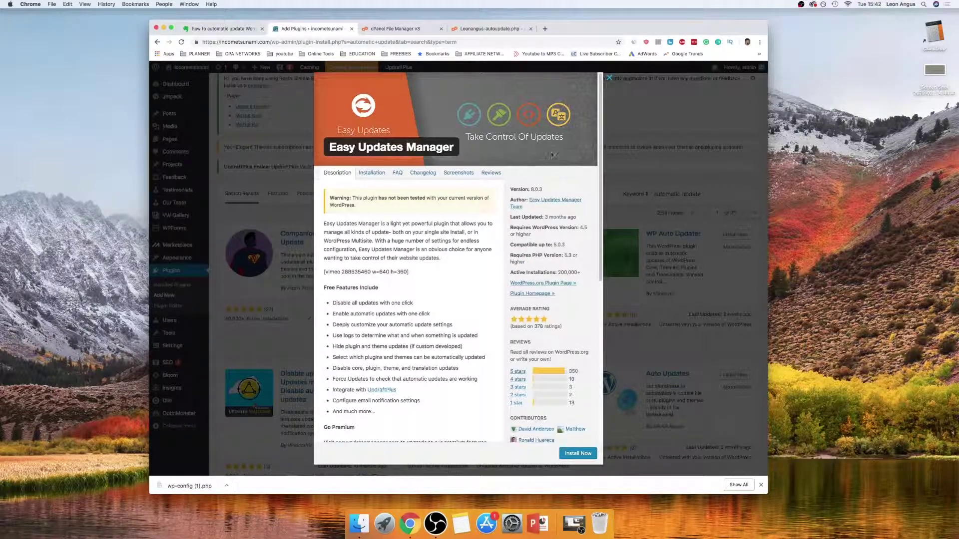
{"action": "left_click", "coordinate": [657, 149]}
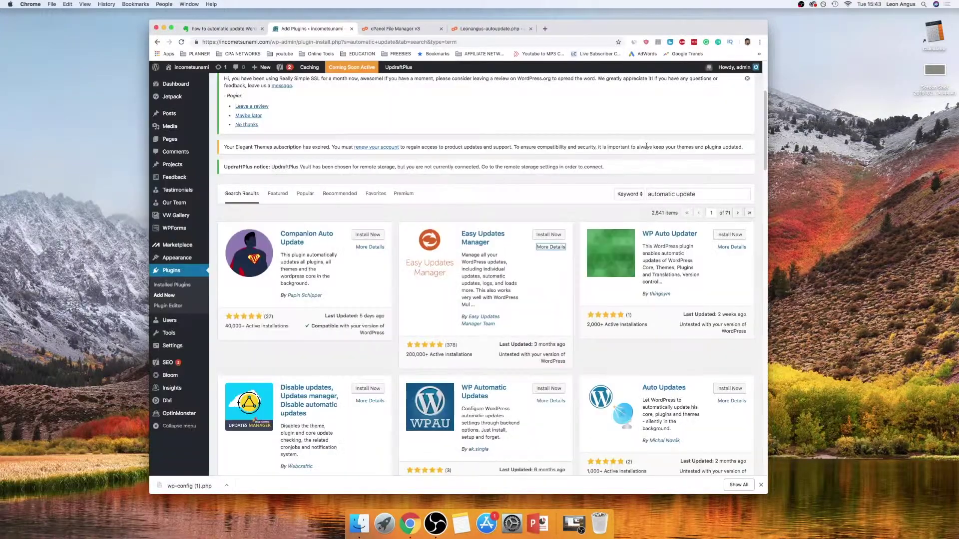
- Look through the full list of installed plugins and return to the autoupdate PHP file in the cPanel editor
{"action": "left_click", "coordinate": [412, 266]}
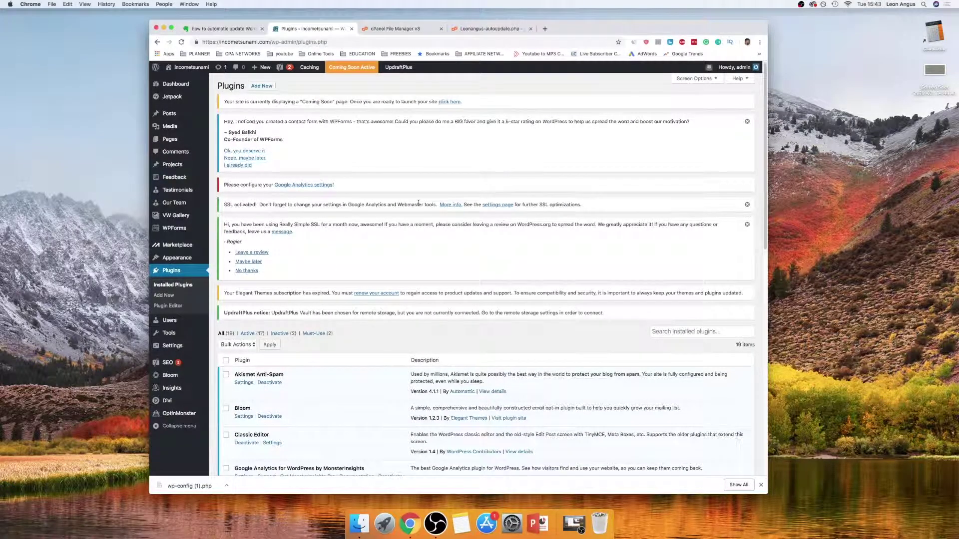
{"action": "scroll", "coordinate": [418, 203], "scroll_direction": "down", "scroll_amount": 15}
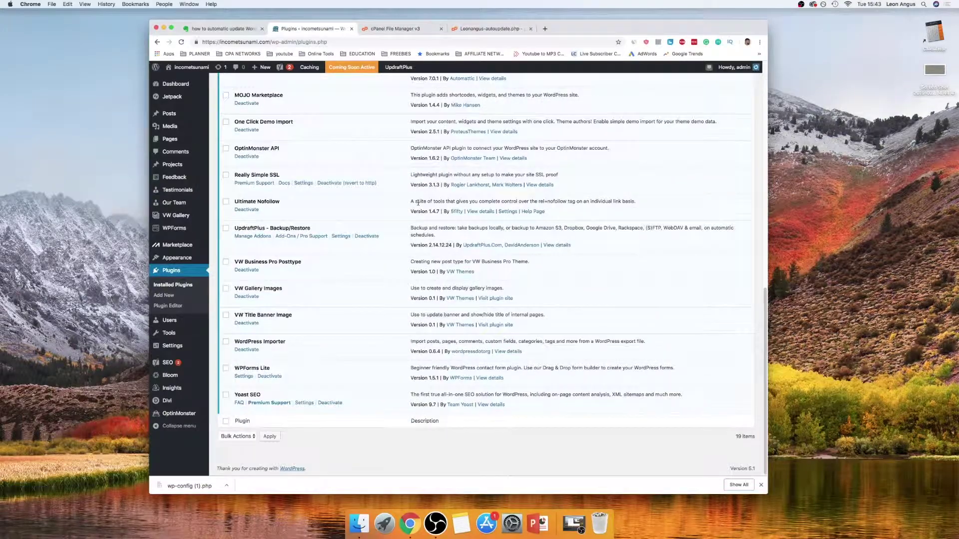
{"action": "scroll", "coordinate": [419, 202], "scroll_direction": "up", "scroll_amount": 15}
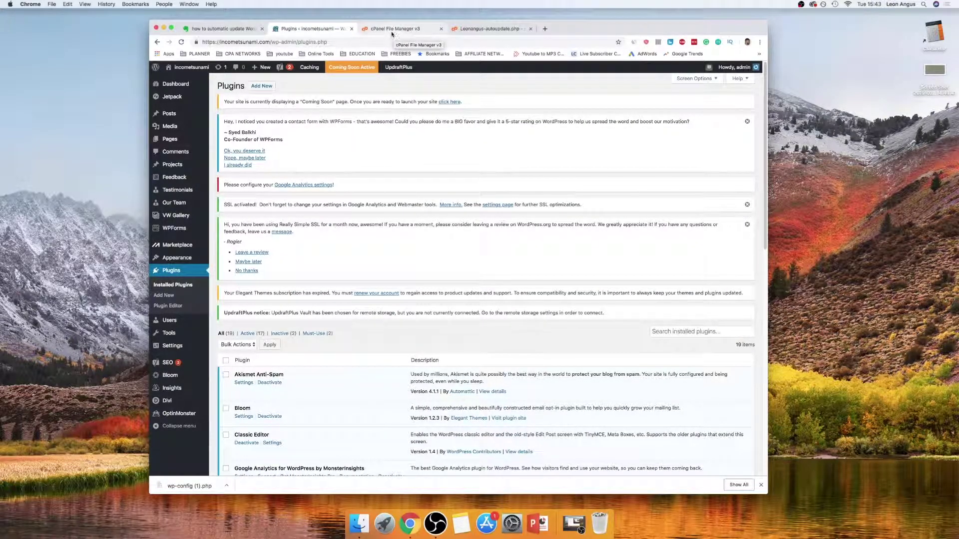
{"action": "left_click", "coordinate": [503, 32]}
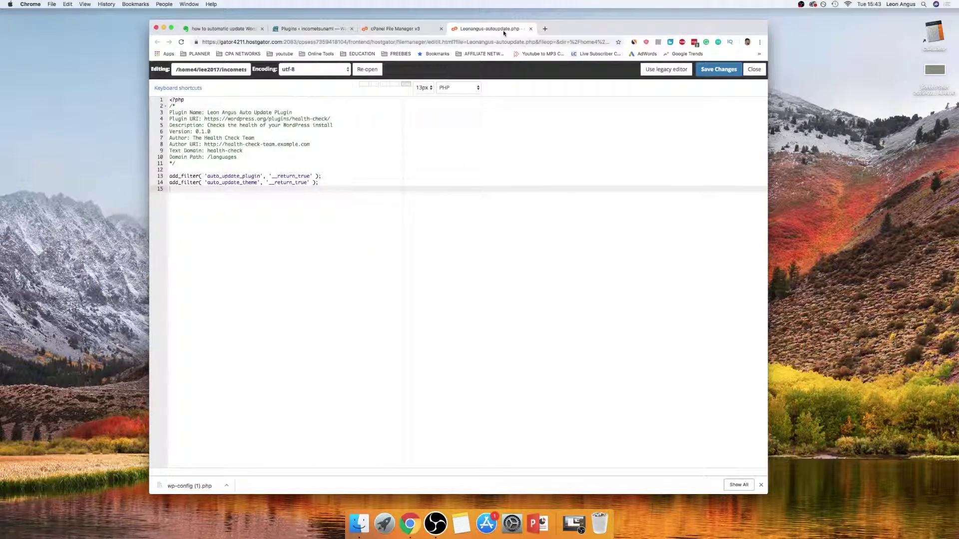